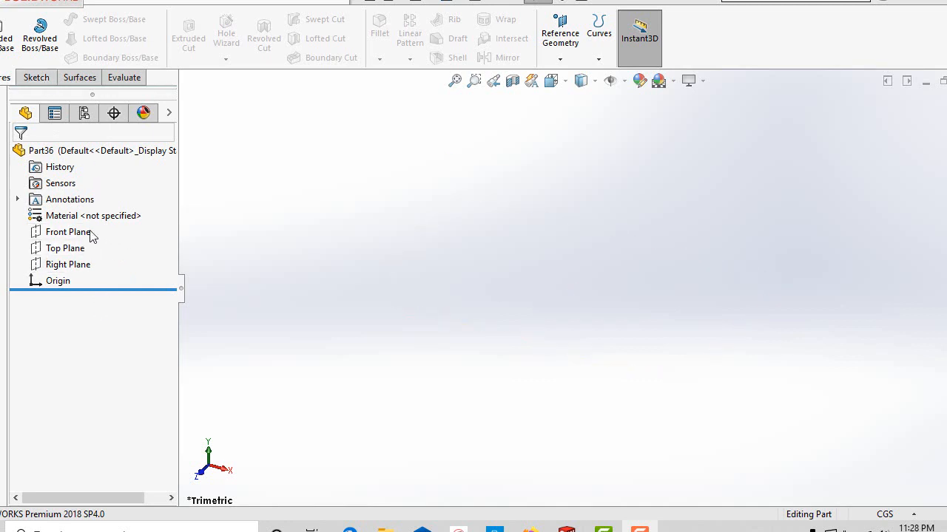
Start a sketch on the Front Plane and draw a vertical centerline about 6.36 cm long upward from the origin.
{"action": "left_click", "coordinate": [36, 76]}
{"action": "left_click", "coordinate": [5, 29]}
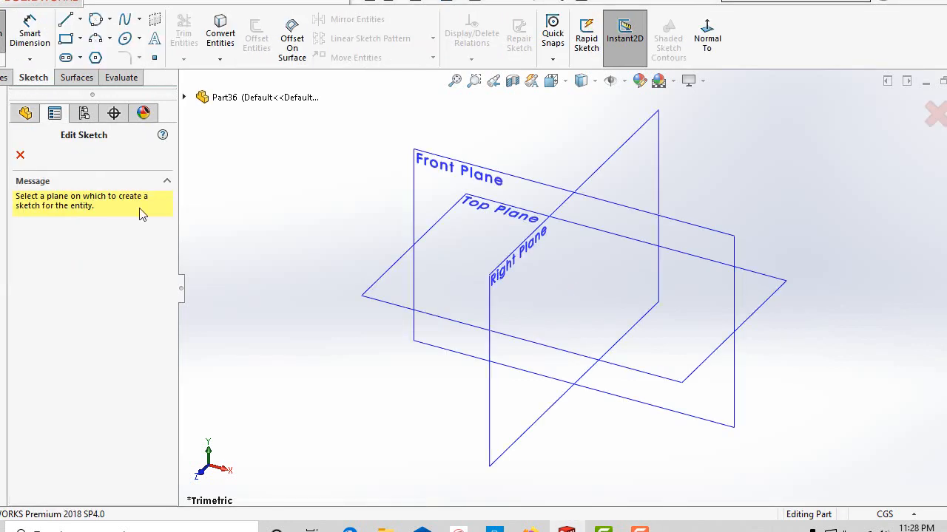
{"action": "left_click", "coordinate": [465, 177]}
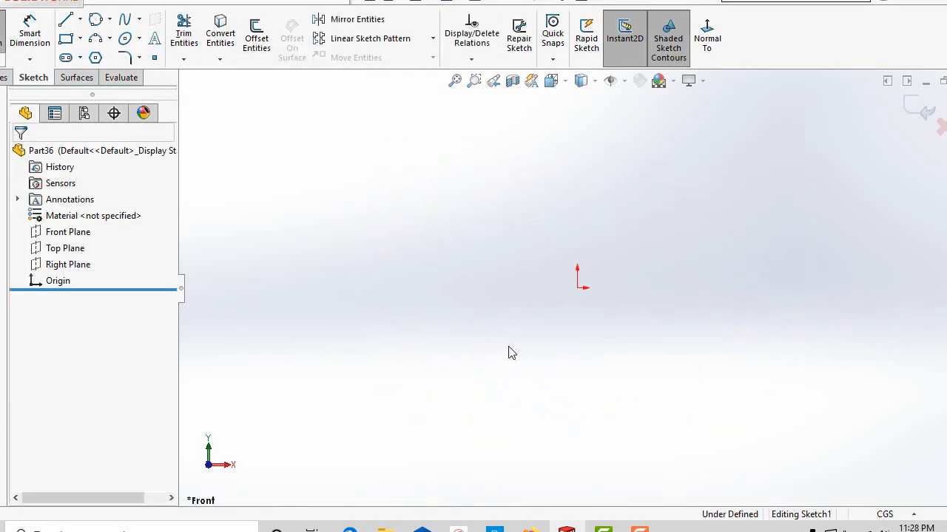
{"action": "left_click", "coordinate": [79, 20]}
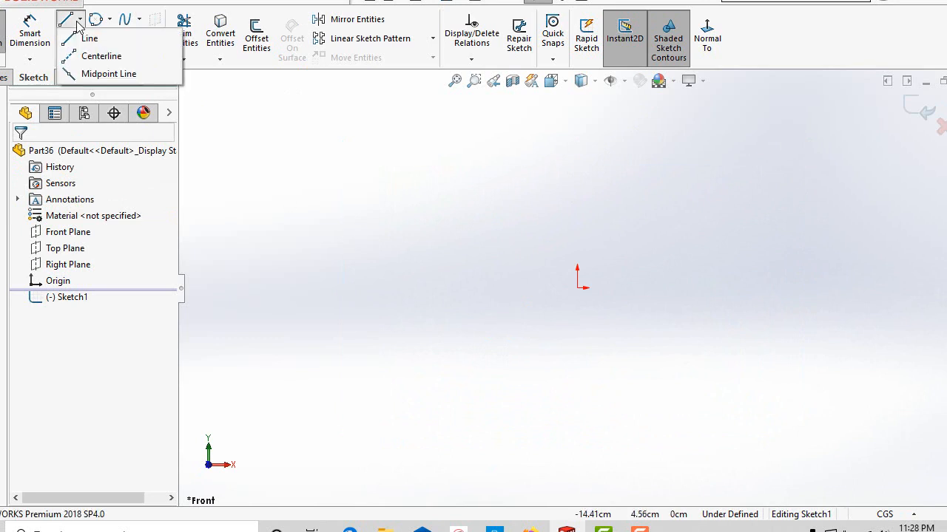
{"action": "left_click", "coordinate": [101, 55]}
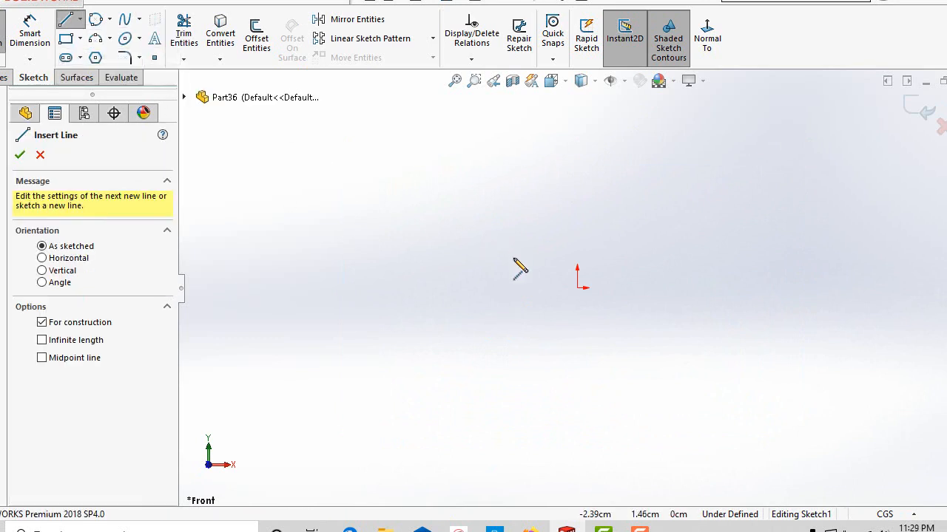
{"action": "left_click", "coordinate": [576, 286]}
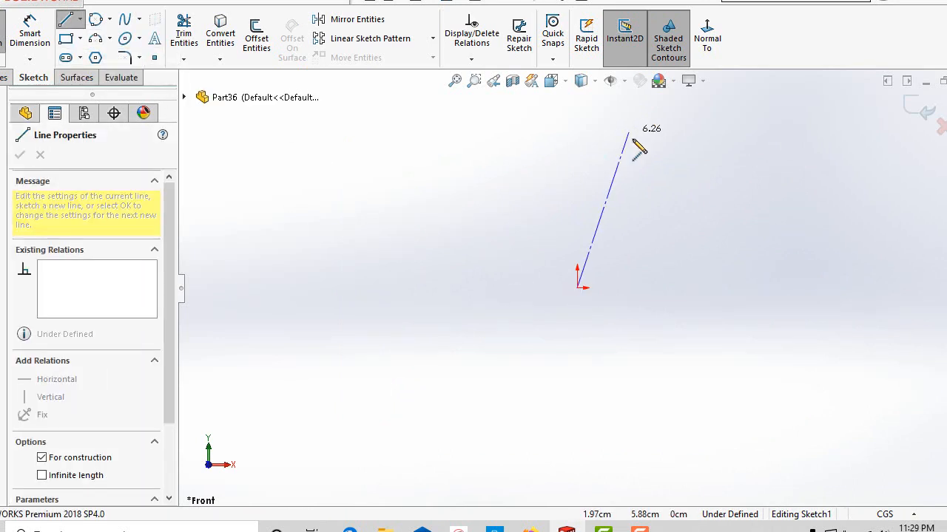
{"action": "left_click", "coordinate": [577, 122]}
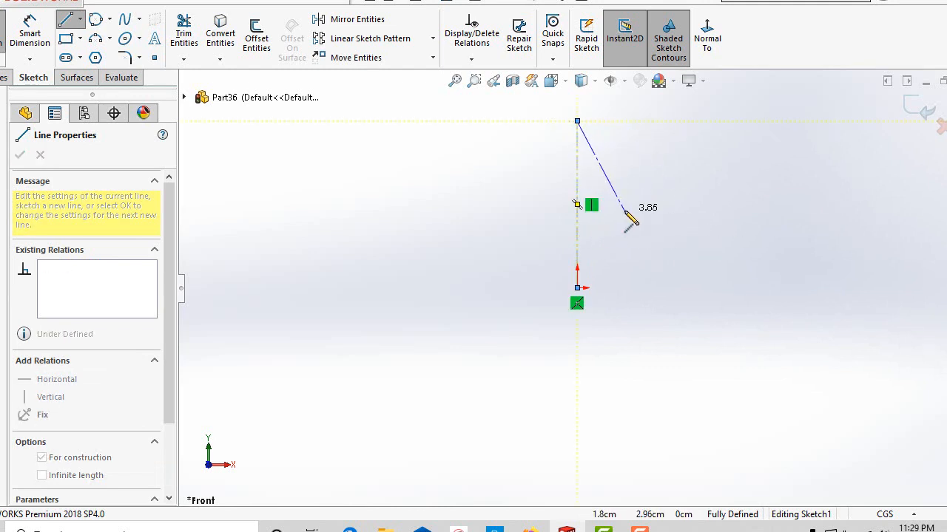
{"action": "right_click", "coordinate": [625, 215]}
{"action": "left_click", "coordinate": [664, 223]}
Sketch a corner rectangle about 6.34 cm high beside the centerline, on its positive X side and clear of it.
{"action": "scroll", "coordinate": [667, 312], "scroll_direction": "up", "scroll_amount": 3}
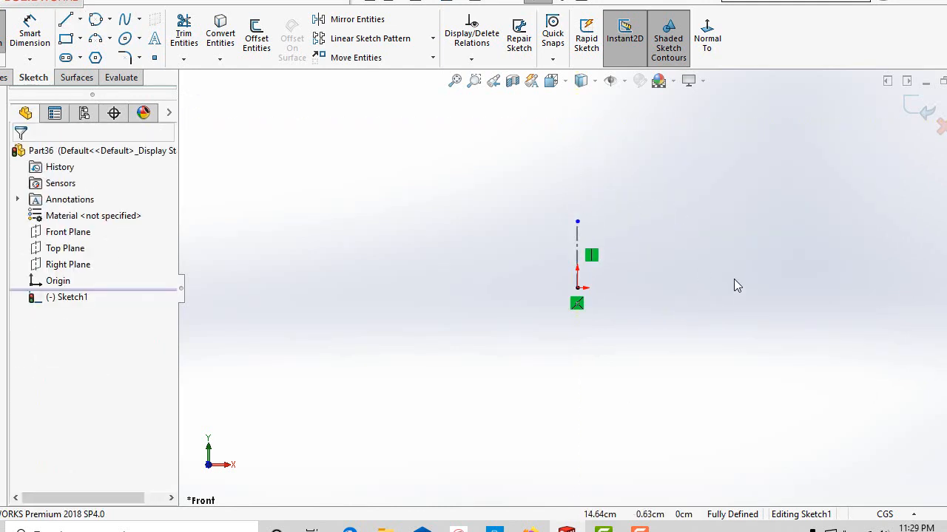
{"action": "left_click", "coordinate": [79, 38]}
{"action": "left_click", "coordinate": [111, 57]}
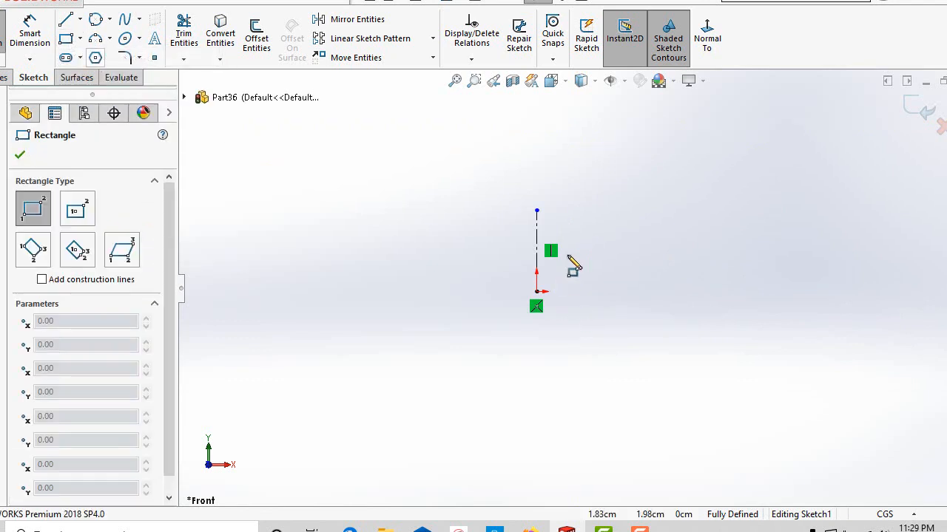
{"action": "mouse_move", "coordinate": [608, 223]}
{"action": "left_mouse_down"}
{"action": "mouse_move", "coordinate": [659, 328]}
{"action": "mouse_move", "coordinate": [765, 289]}
{"action": "mouse_move", "coordinate": [796, 294]}
{"action": "mouse_move", "coordinate": [740, 303]}
{"action": "left_mouse_up"}
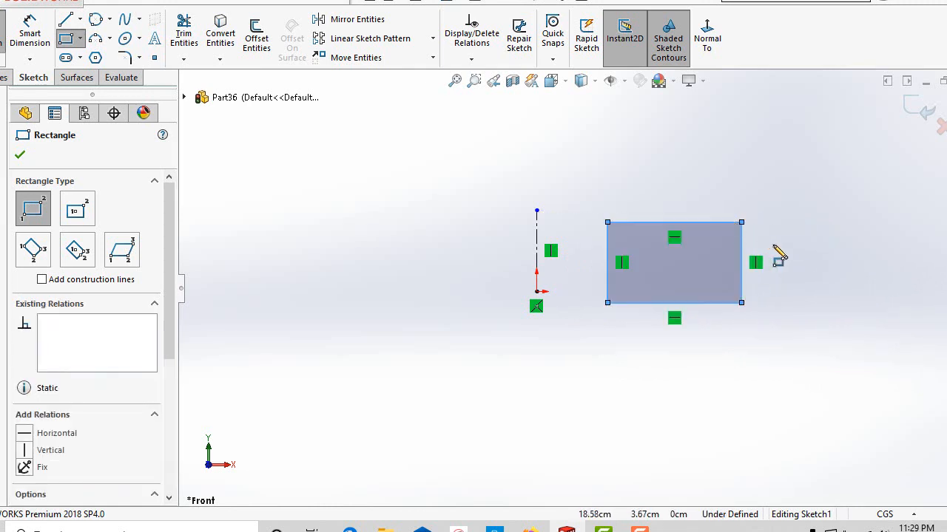
Draw a 3 Point Arc of about 6.94 cm radius between the rectangle's two right-hand corners, bulging outward.
{"action": "left_click", "coordinate": [110, 18]}
{"action": "left_click", "coordinate": [110, 39]}
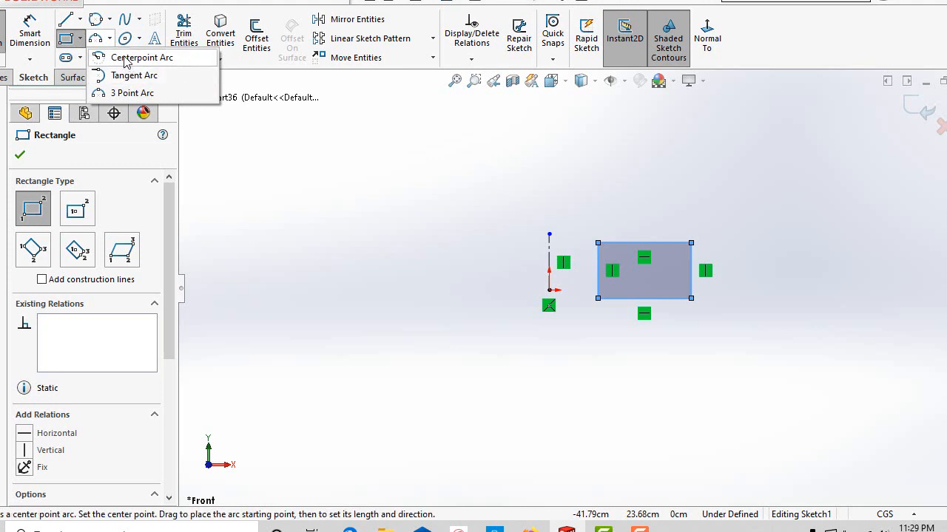
{"action": "left_click", "coordinate": [130, 93]}
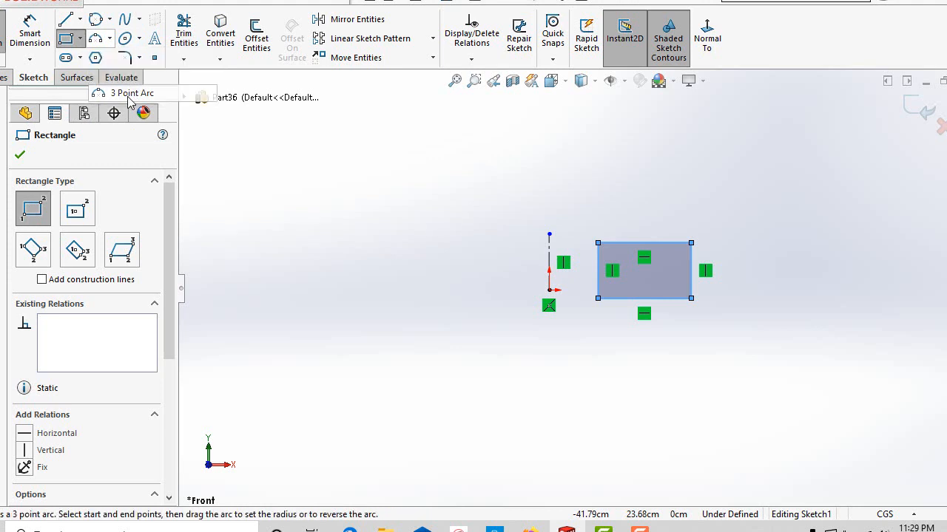
{"action": "left_click", "coordinate": [691, 299]}
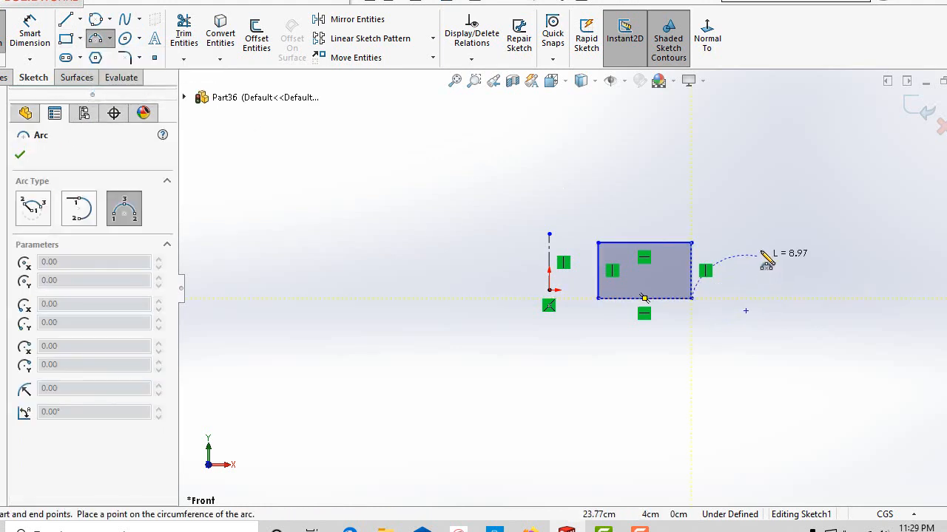
{"action": "left_click", "coordinate": [691, 243]}
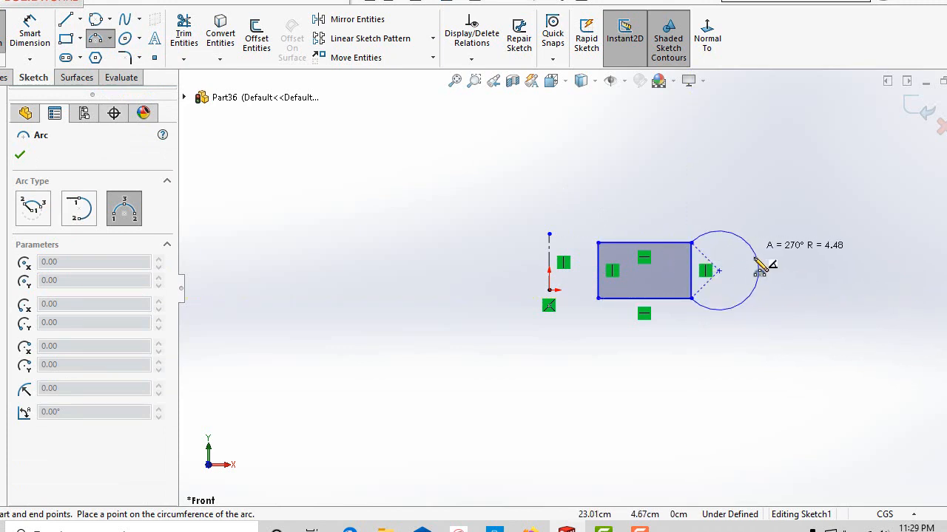
{"action": "left_click", "coordinate": [793, 235]}
Draw a horizontal line from the rectangle's upper right corner across the arc to a point beyond it.
{"action": "scroll", "coordinate": [725, 264], "scroll_direction": "down", "scroll_amount": 3}
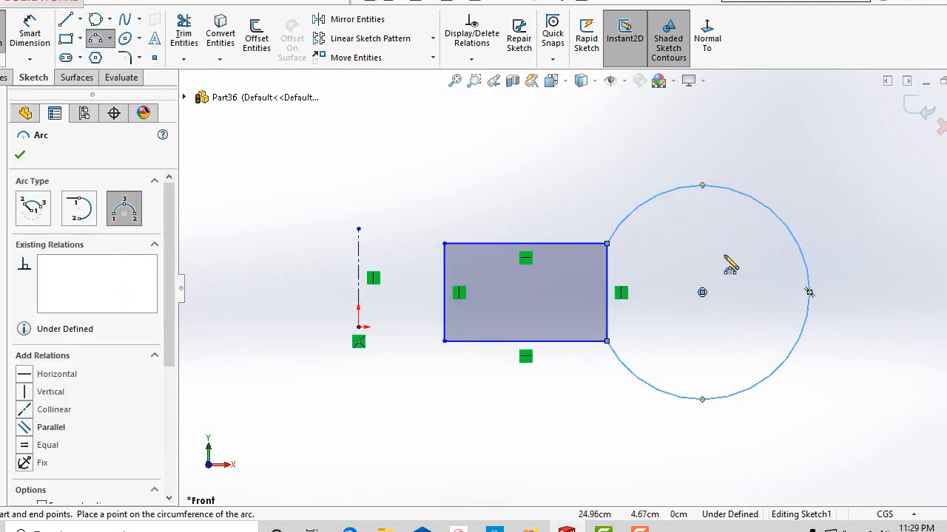
{"action": "left_click", "coordinate": [79, 20]}
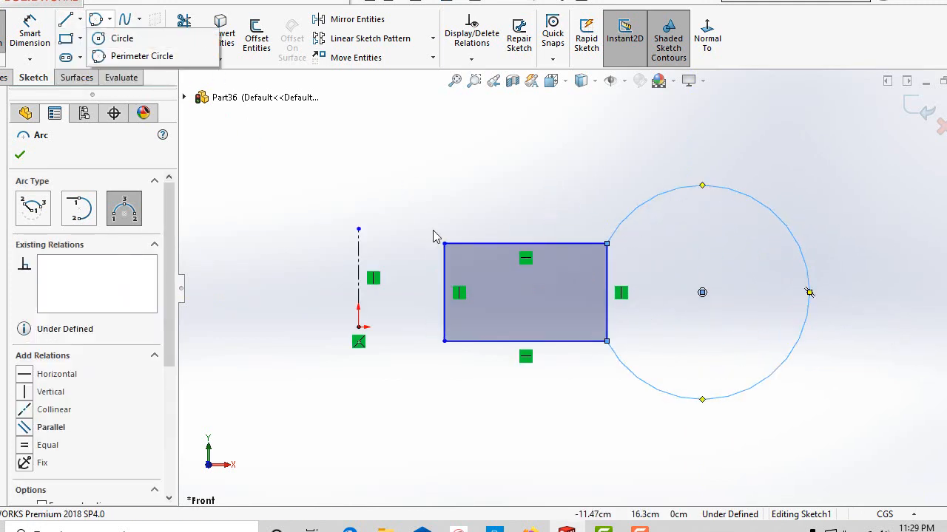
{"action": "left_click", "coordinate": [118, 38]}
{"action": "left_click", "coordinate": [79, 20]}
{"action": "left_click", "coordinate": [85, 37]}
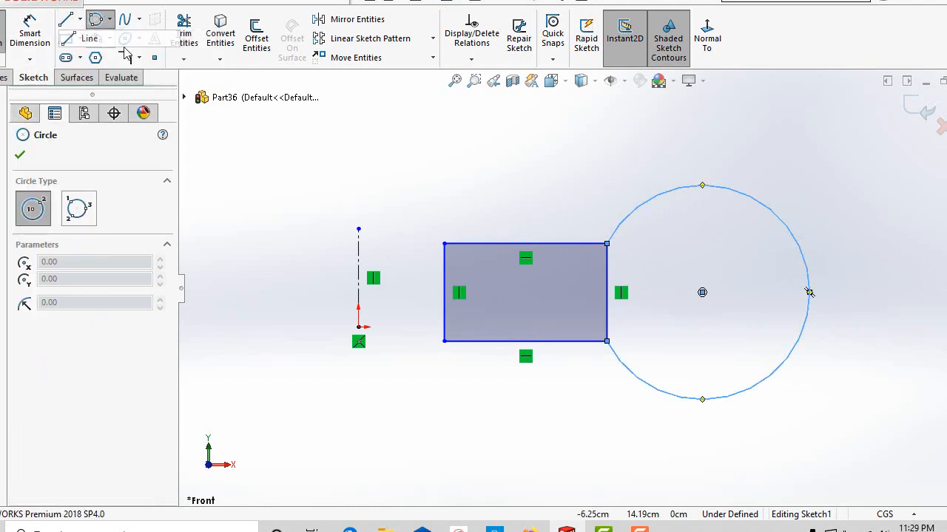
{"action": "left_click", "coordinate": [607, 244]}
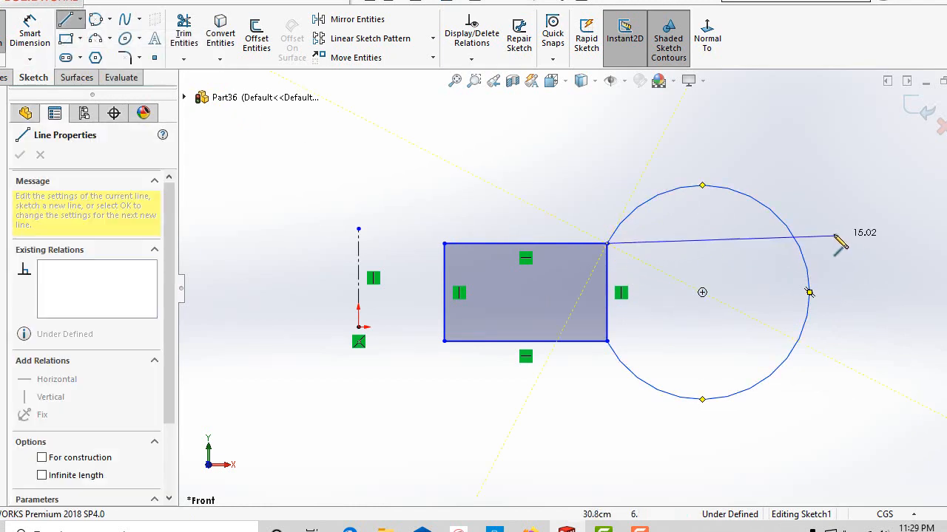
{"action": "left_click", "coordinate": [856, 244]}
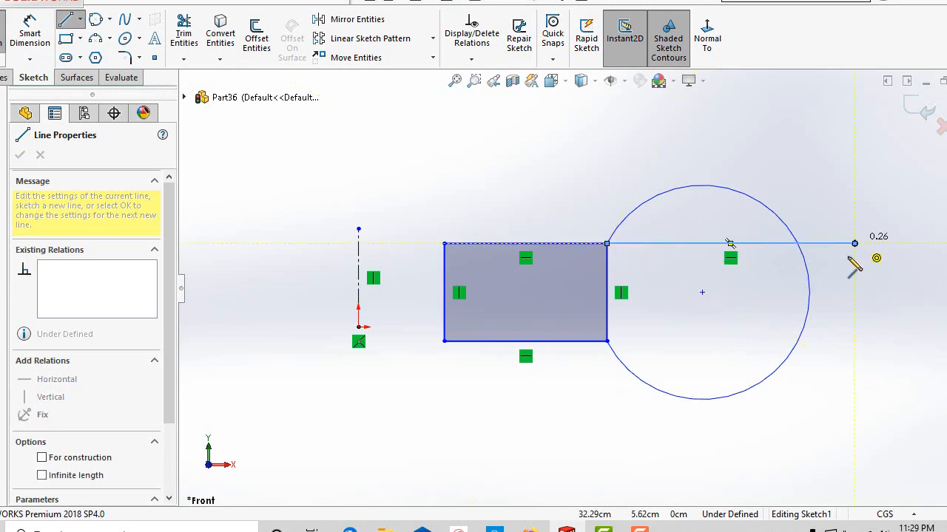
{"action": "right_click", "coordinate": [619, 149]}
{"action": "left_click", "coordinate": [644, 161]}
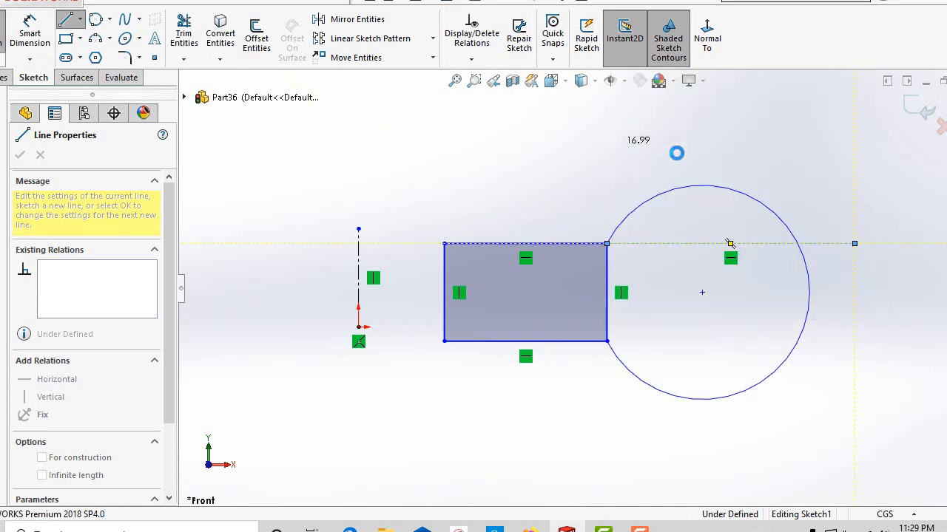
Trim the arc above the horizontal line, the line's overhang and the rectangle's inner vertical edge, and exit the sketch.
{"action": "scroll", "coordinate": [577, 293], "scroll_direction": "up", "scroll_amount": 2}
{"action": "scroll", "coordinate": [621, 378], "scroll_direction": "down", "scroll_amount": 1}
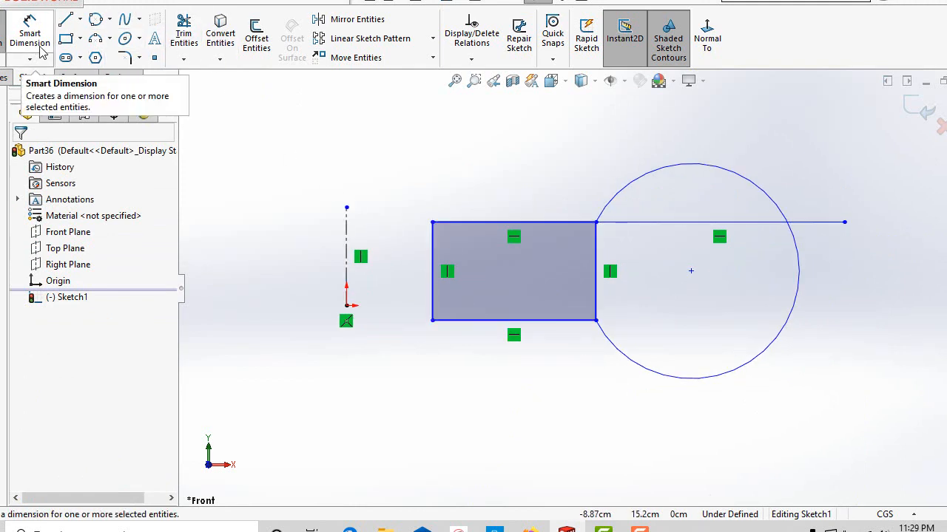
{"action": "left_click", "coordinate": [183, 36]}
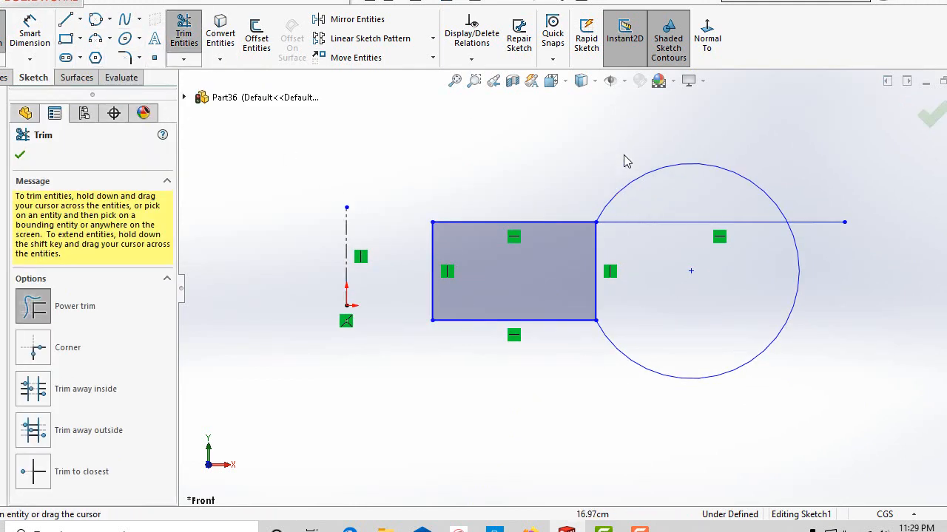
{"action": "mouse_move", "coordinate": [623, 161]}
{"action": "left_mouse_down"}
{"action": "mouse_move", "coordinate": [809, 205]}
{"action": "mouse_move", "coordinate": [783, 260]}
{"action": "mouse_move", "coordinate": [648, 273]}
{"action": "left_mouse_up"}
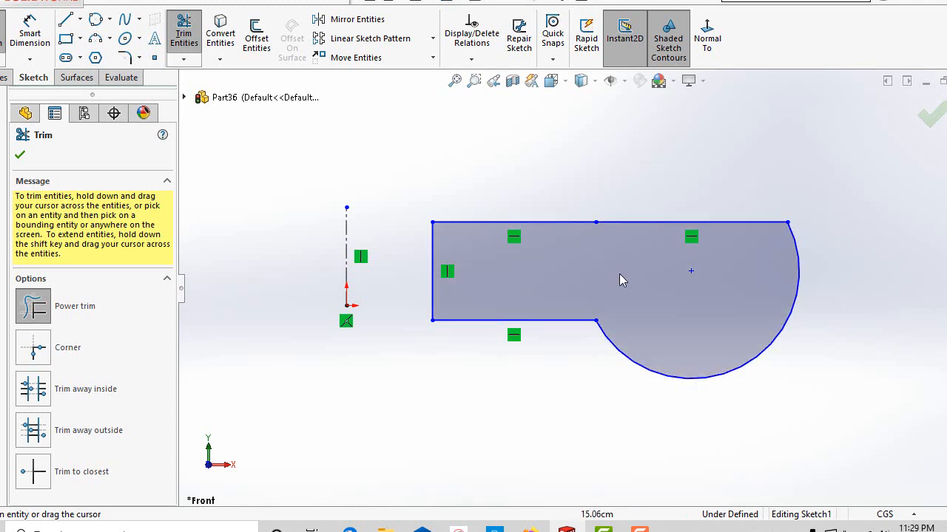
{"action": "scroll", "coordinate": [620, 275], "scroll_direction": "up", "scroll_amount": 3}
{"action": "left_click", "coordinate": [22, 159]}
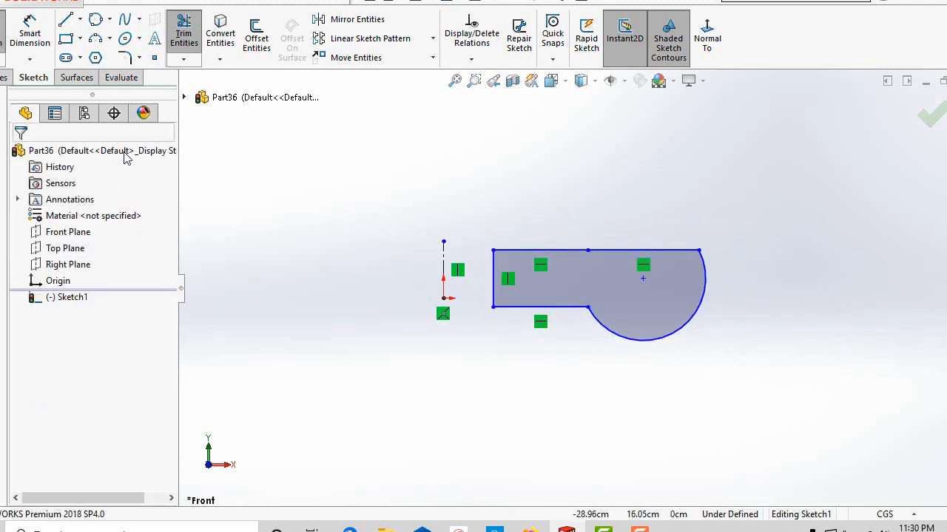
{"action": "scroll", "coordinate": [654, 259], "scroll_direction": "up", "scroll_amount": 2}
{"action": "scroll", "coordinate": [544, 236], "scroll_direction": "down", "scroll_amount": 2}
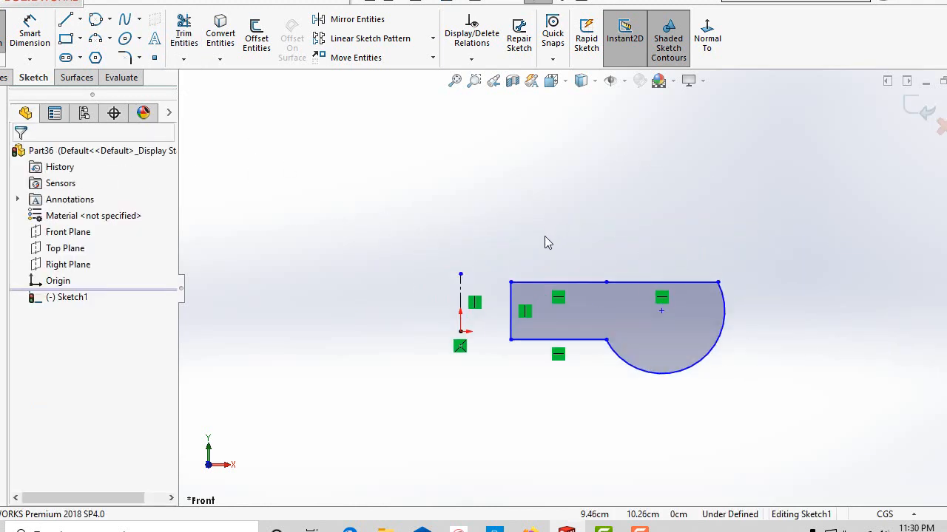
{"action": "left_click", "coordinate": [915, 117]}
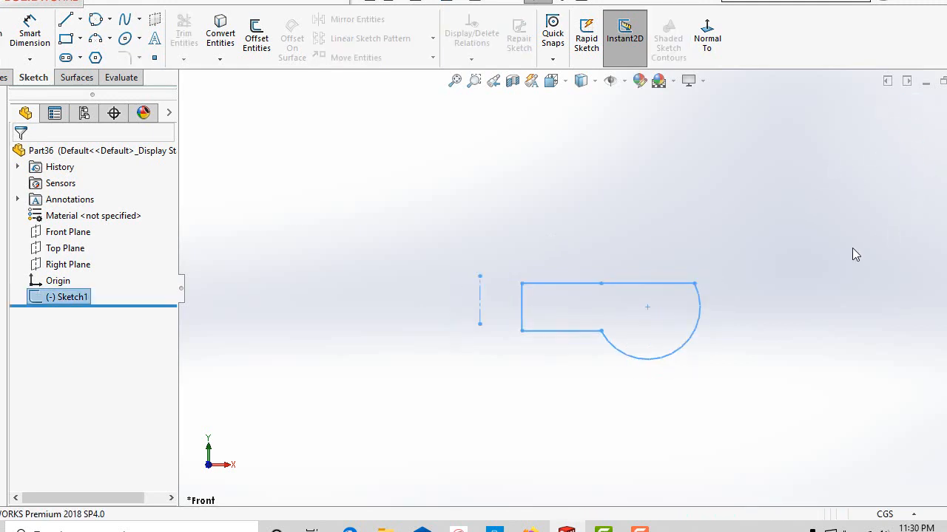
Revolve the closed profile 360 degrees about the vertical centerline as a Blind boss, checking the preview from several angles.
{"action": "scroll", "coordinate": [852, 251], "scroll_direction": "up", "scroll_amount": 2}
{"action": "middle_click_drag", "start_coordinate": [850, 248], "coordinate": [822, 290]}
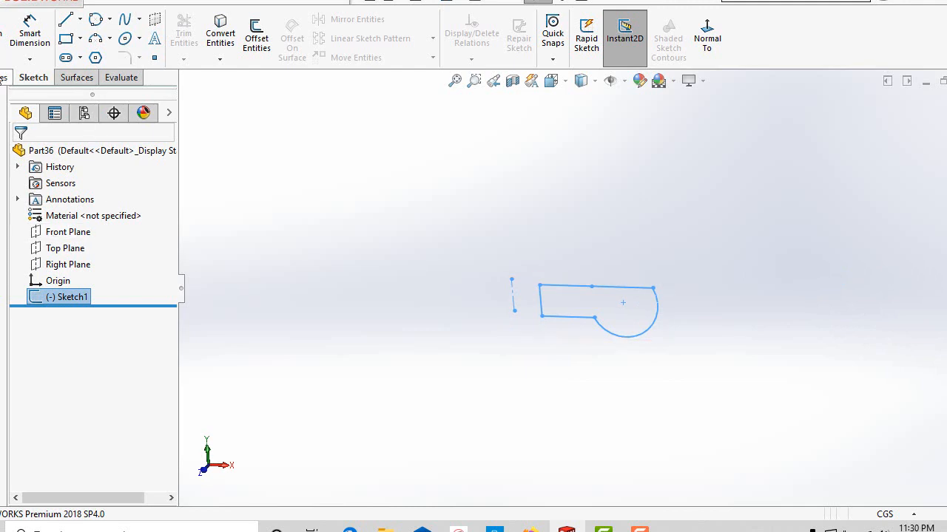
{"action": "left_click", "coordinate": [4, 78]}
{"action": "left_click", "coordinate": [40, 36]}
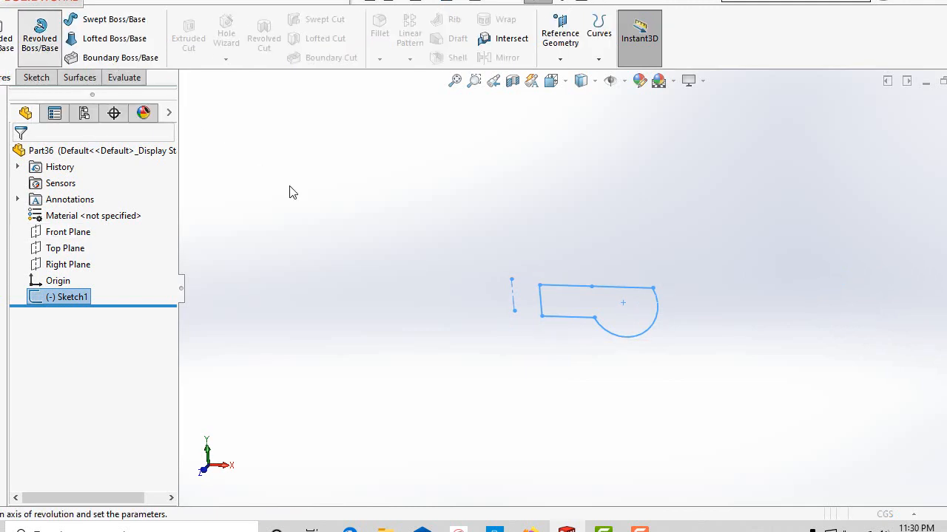
{"action": "middle_click_drag", "start_coordinate": [474, 360], "coordinate": [503, 178]}
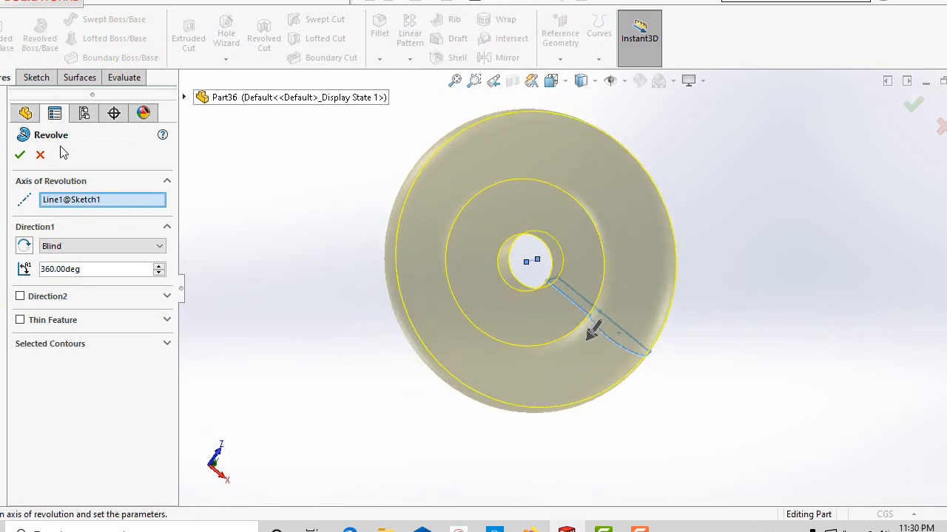
{"action": "middle_click_drag", "start_coordinate": [403, 130], "coordinate": [579, 331]}
{"action": "scroll", "coordinate": [494, 293], "scroll_direction": "down", "scroll_amount": 5}
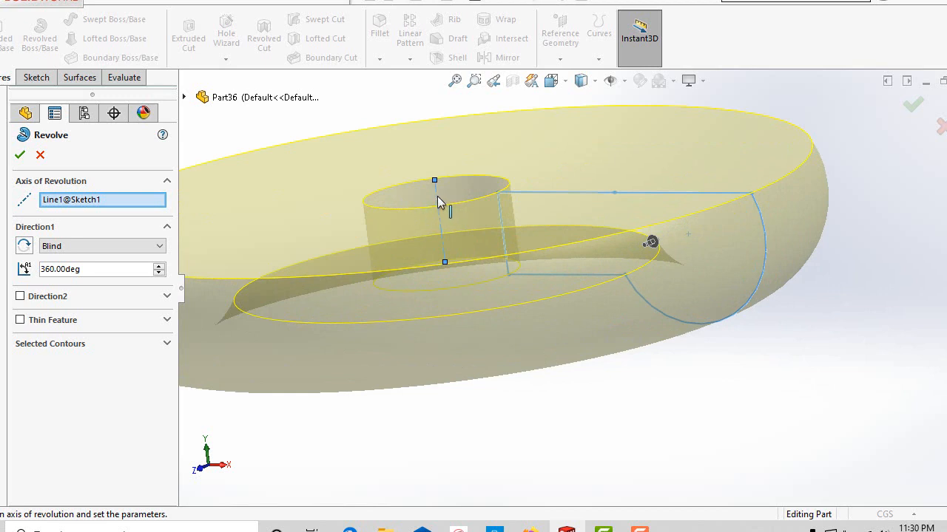
{"action": "scroll", "coordinate": [441, 214], "scroll_direction": "up", "scroll_amount": 2}
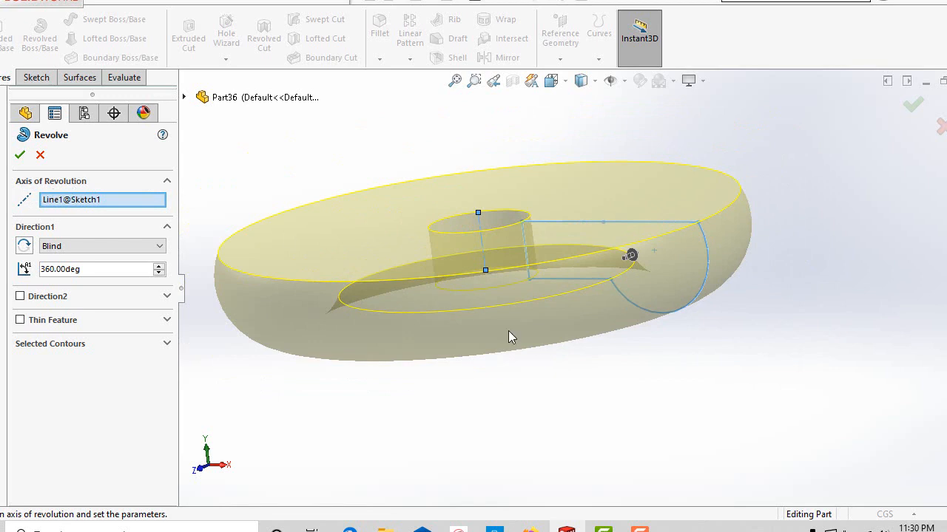
{"action": "scroll", "coordinate": [530, 323], "scroll_direction": "up", "scroll_amount": 2}
{"action": "scroll", "coordinate": [540, 256], "scroll_direction": "down", "scroll_amount": 2}
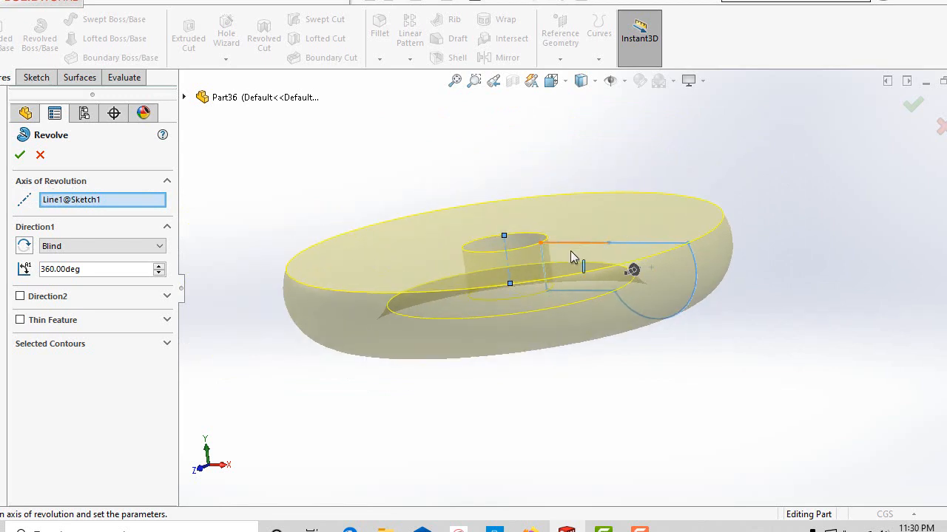
{"action": "middle_click_drag", "start_coordinate": [605, 392], "coordinate": [634, 304]}
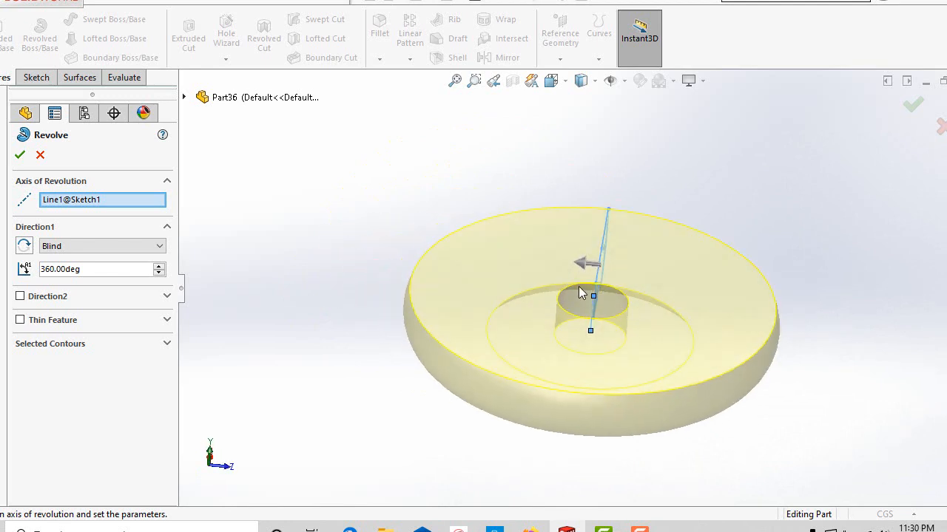
{"action": "scroll", "coordinate": [591, 290], "scroll_direction": "down", "scroll_amount": 2}
{"action": "scroll", "coordinate": [591, 290], "scroll_direction": "up", "scroll_amount": 2}
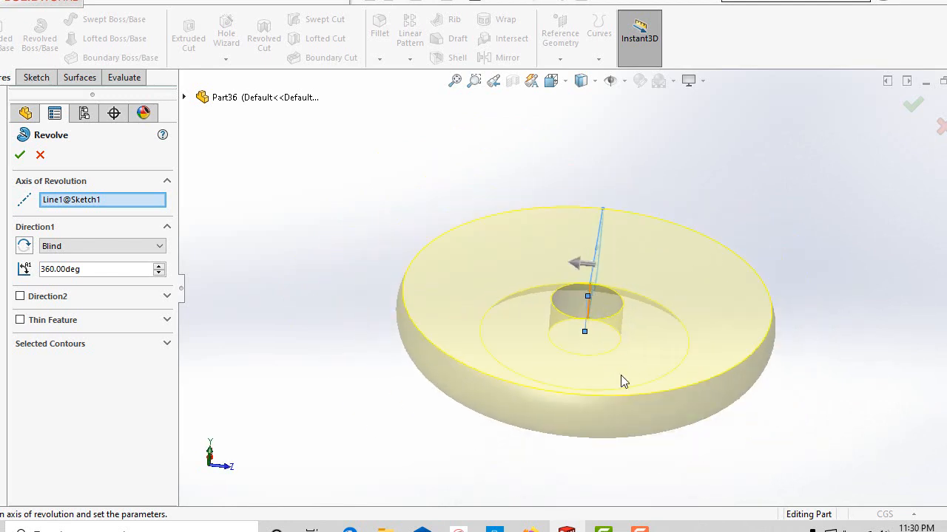
{"action": "scroll", "coordinate": [623, 381], "scroll_direction": "up", "scroll_amount": 2}
{"action": "middle_click_drag", "start_coordinate": [623, 381], "coordinate": [539, 276]}
{"action": "scroll", "coordinate": [542, 270], "scroll_direction": "down", "scroll_amount": 3}
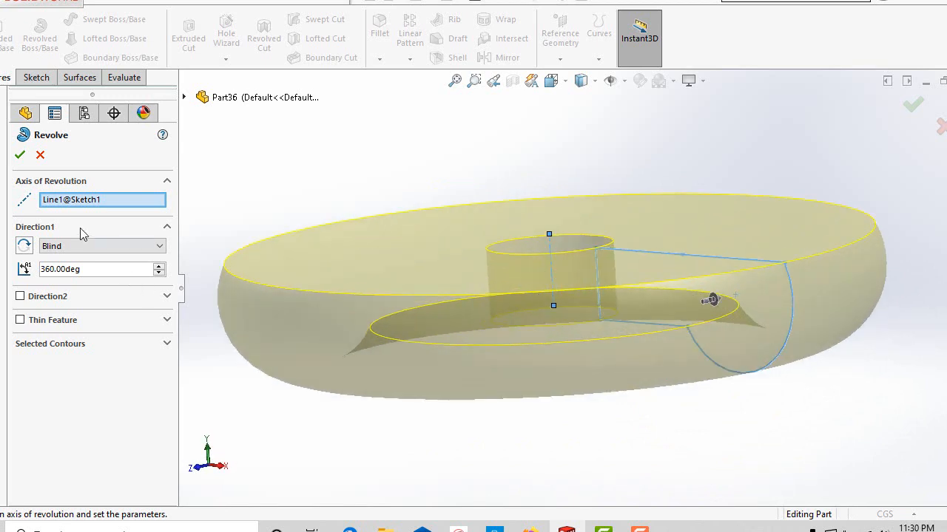
{"action": "left_click", "coordinate": [20, 157]}
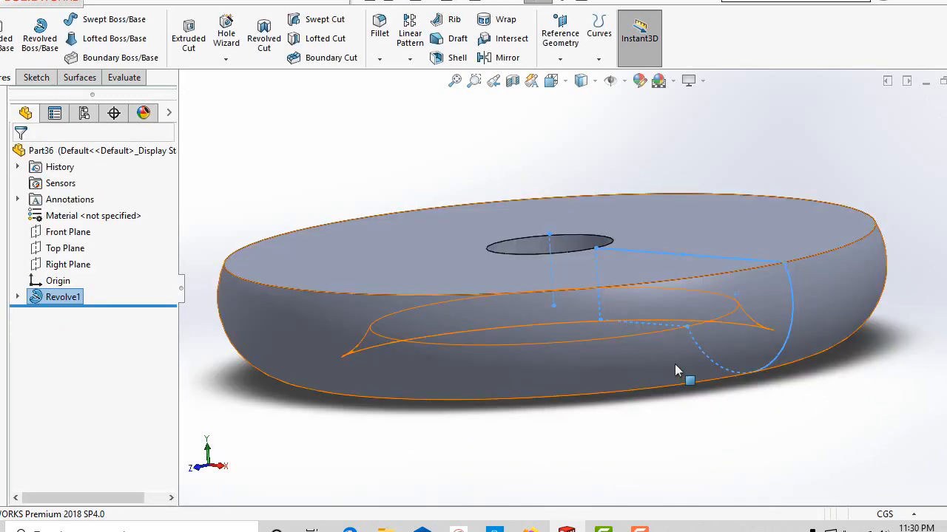
Examine the revolved solid's top face, central hole and rounded rim from several angles and distances.
{"action": "scroll", "coordinate": [669, 375], "scroll_direction": "up", "scroll_amount": 2}
{"action": "middle_click_drag", "start_coordinate": [658, 376], "coordinate": [682, 115]}
{"action": "scroll", "coordinate": [710, 414], "scroll_direction": "down", "scroll_amount": 3}
{"action": "scroll", "coordinate": [641, 370], "scroll_direction": "up", "scroll_amount": 5}
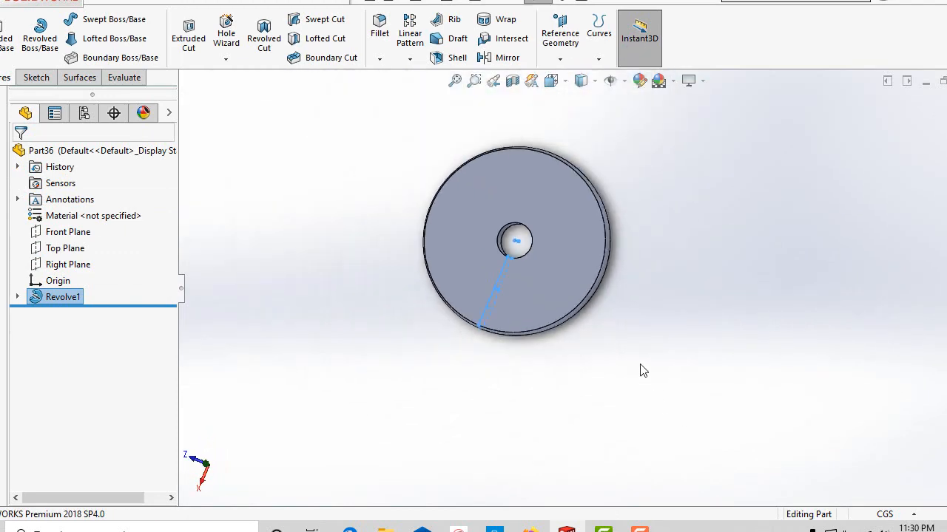
{"action": "middle_click_drag", "start_coordinate": [640, 370], "coordinate": [740, 136]}
{"action": "scroll", "coordinate": [486, 357], "scroll_direction": "down", "scroll_amount": 3}
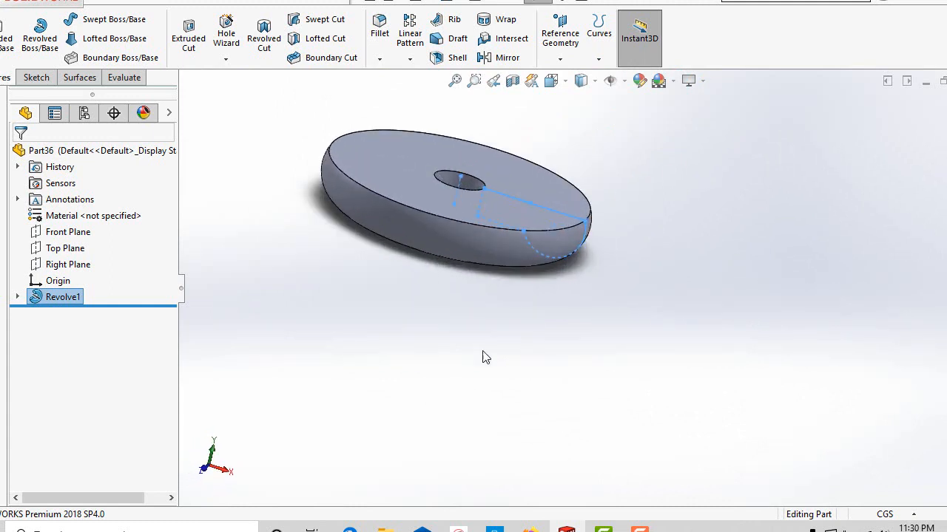
{"action": "scroll", "coordinate": [486, 357], "scroll_direction": "up", "scroll_amount": 4}
{"action": "middle_click_drag", "start_coordinate": [543, 301], "coordinate": [595, 342]}
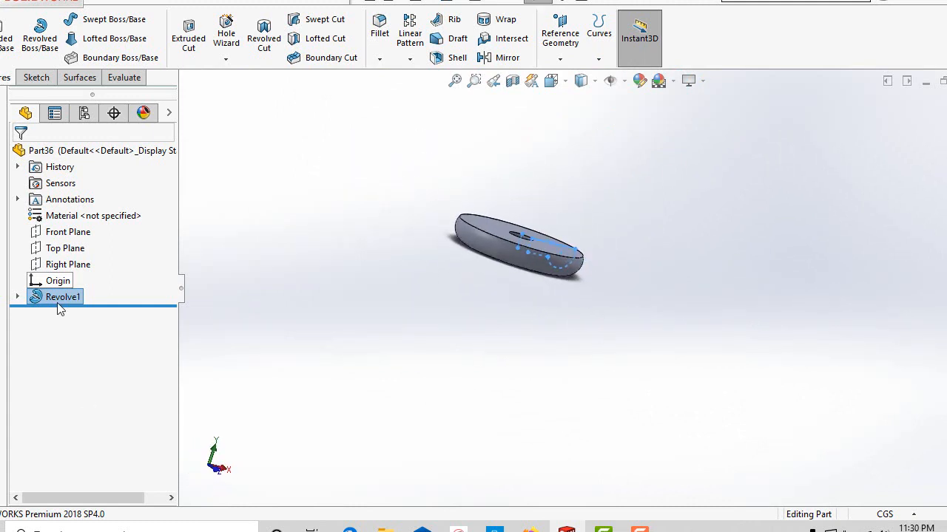
{"action": "middle_click_drag", "start_coordinate": [500, 317], "coordinate": [471, 437]}
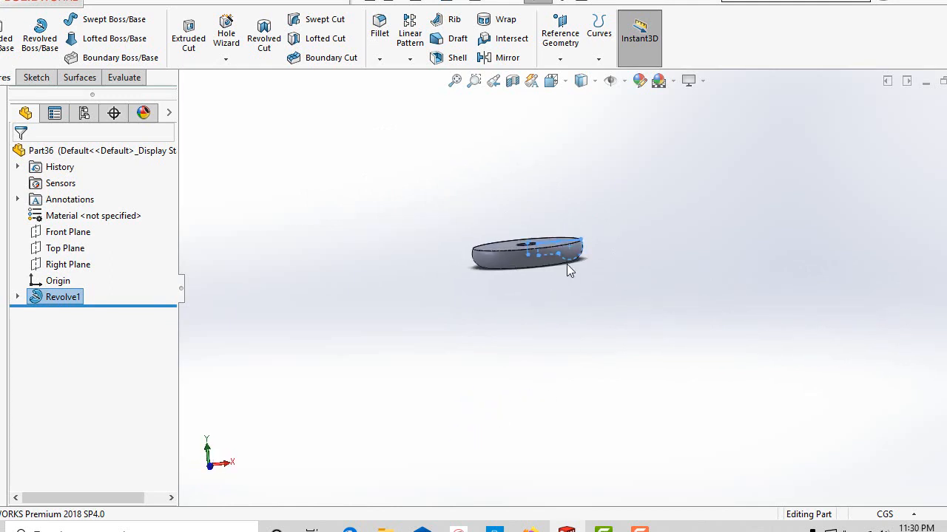
{"action": "scroll", "coordinate": [451, 213], "scroll_direction": "down", "scroll_amount": 2}
{"action": "scroll", "coordinate": [613, 315], "scroll_direction": "down", "scroll_amount": 3}
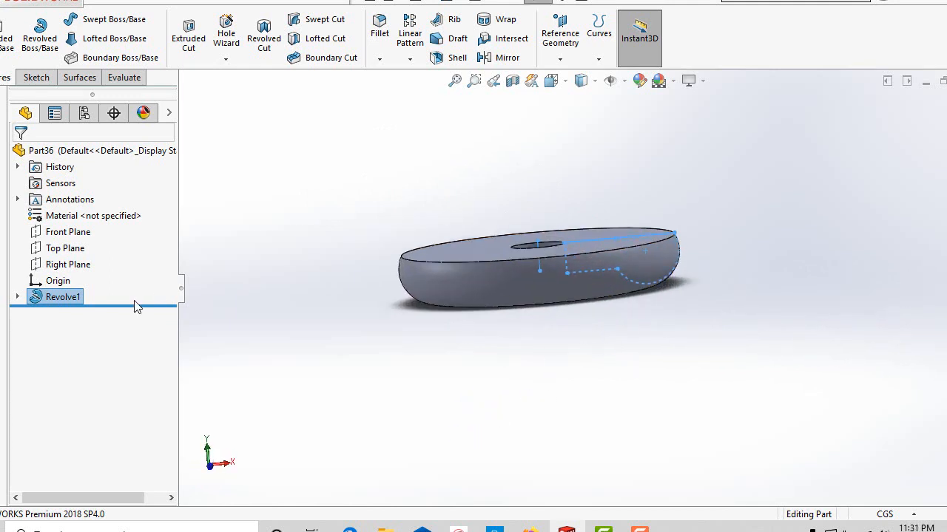
Reopen the revolve feature for editing and replace its axis of revolution with the profile's upper horizontal line next to the hole.
{"action": "right_click", "coordinate": [69, 300]}
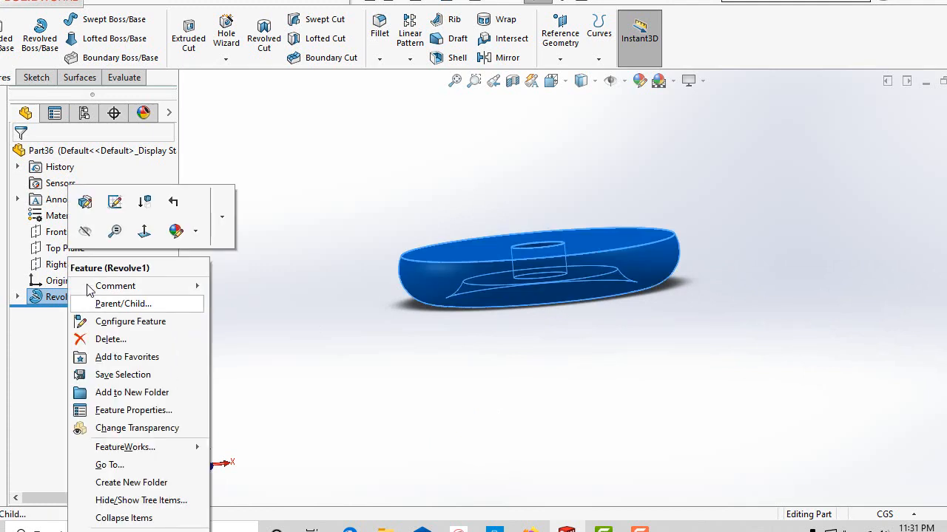
{"action": "left_click", "coordinate": [86, 202]}
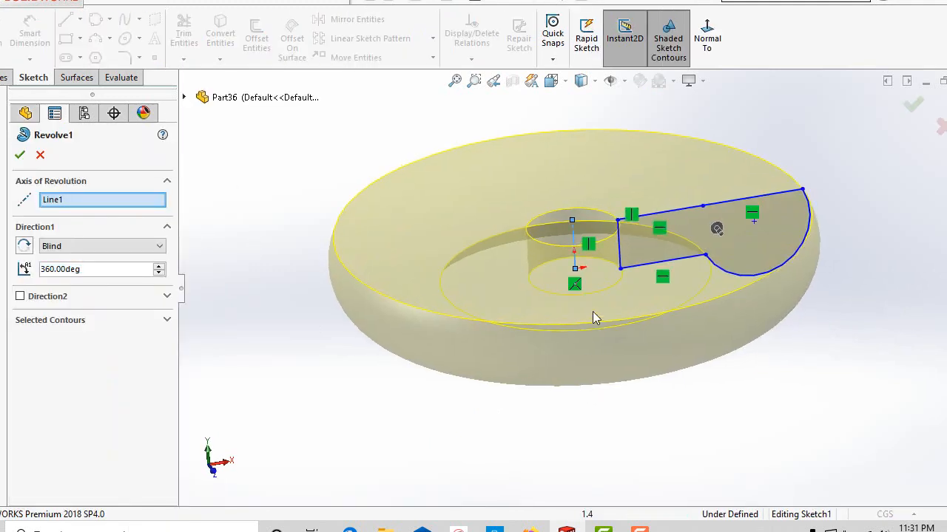
{"action": "right_click", "coordinate": [54, 209]}
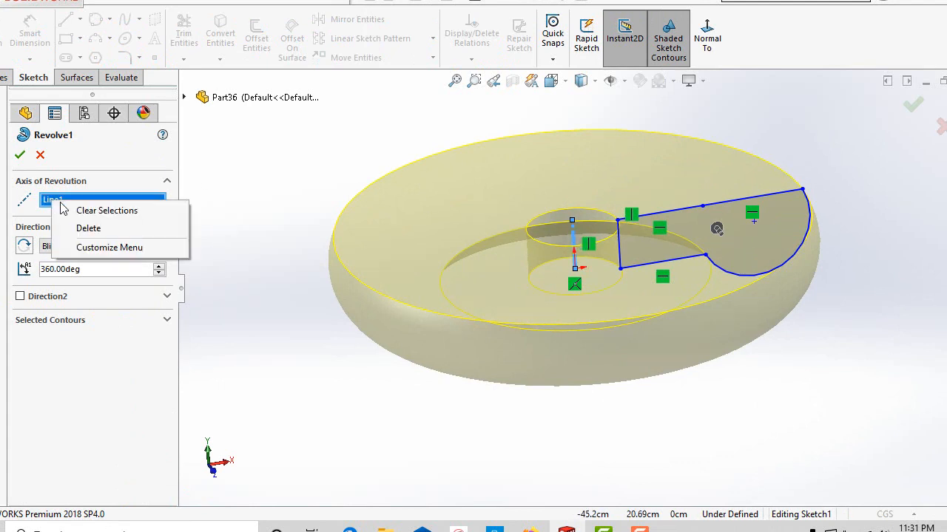
{"action": "left_click", "coordinate": [74, 228]}
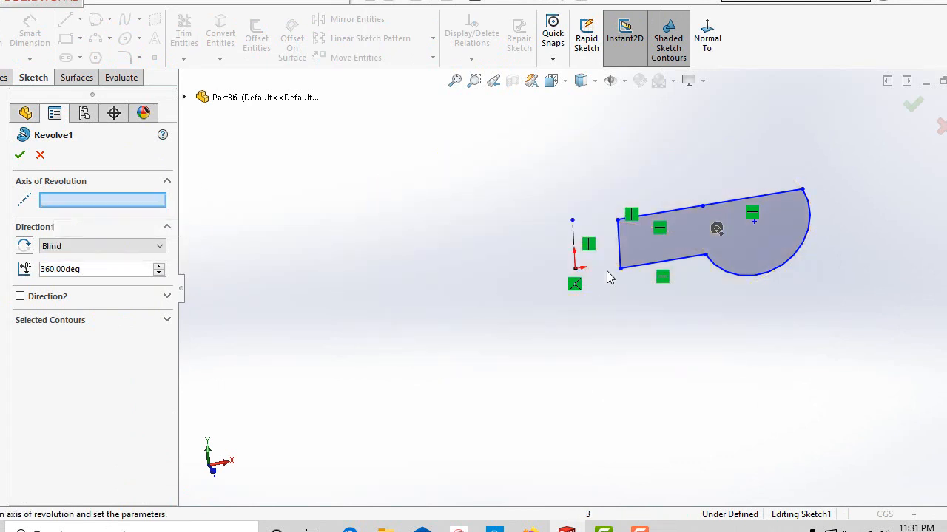
{"action": "left_click", "coordinate": [662, 213]}
{"action": "mouse_move", "coordinate": [659, 357]}
{"action": "middle_mouse_down"}
{"action": "mouse_move", "coordinate": [574, 335]}
{"action": "mouse_move", "coordinate": [735, 307]}
{"action": "mouse_move", "coordinate": [647, 327]}
{"action": "mouse_move", "coordinate": [629, 321]}
{"action": "middle_mouse_up"}
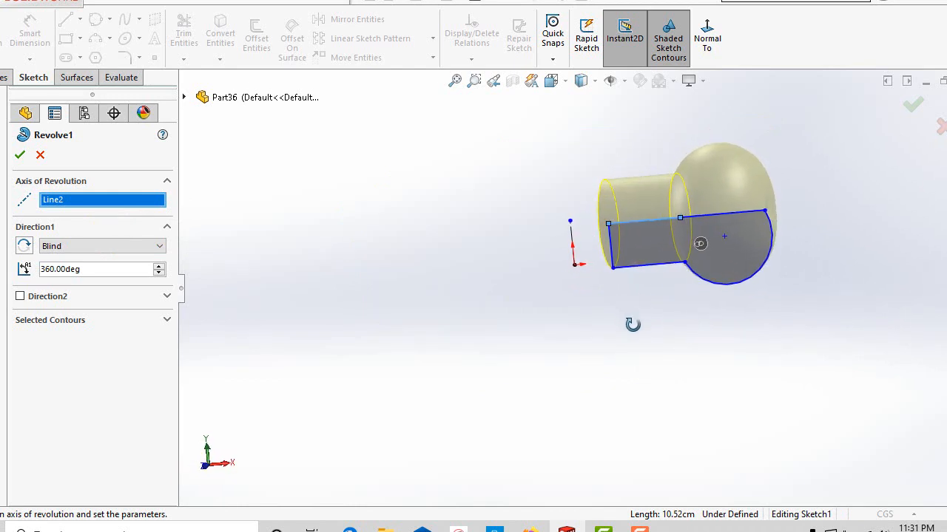
Try the profile's inner vertical edge as the axis of revolution, and restore the vertical centerline as axis.
{"action": "left_click", "coordinate": [612, 248]}
{"action": "mouse_move", "coordinate": [624, 337]}
{"action": "middle_mouse_down"}
{"action": "mouse_move", "coordinate": [655, 393]}
{"action": "mouse_move", "coordinate": [655, 431]}
{"action": "mouse_move", "coordinate": [613, 292]}
{"action": "mouse_move", "coordinate": [640, 423]}
{"action": "mouse_move", "coordinate": [651, 396]}
{"action": "mouse_move", "coordinate": [683, 481]}
{"action": "mouse_move", "coordinate": [623, 410]}
{"action": "mouse_move", "coordinate": [636, 384]}
{"action": "mouse_move", "coordinate": [613, 276]}
{"action": "mouse_move", "coordinate": [653, 387]}
{"action": "mouse_move", "coordinate": [569, 251]}
{"action": "middle_mouse_up"}
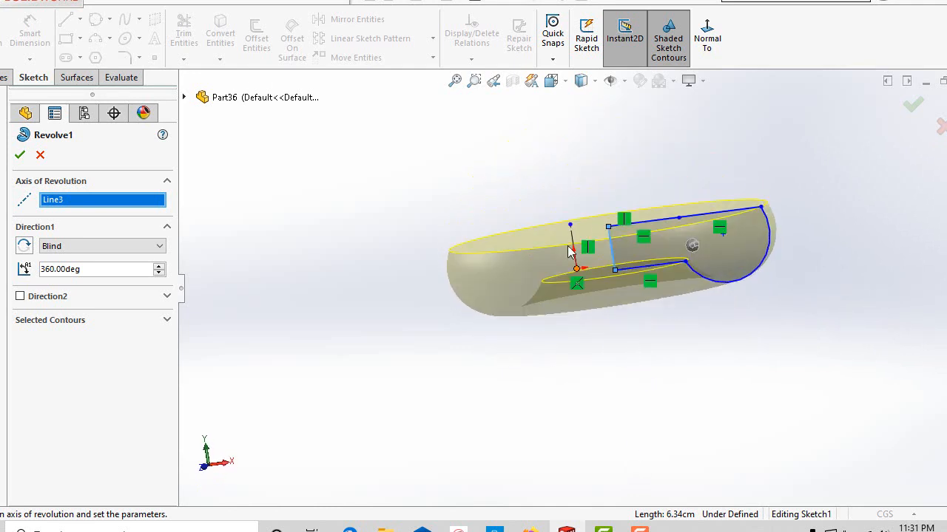
{"action": "left_click", "coordinate": [575, 246]}
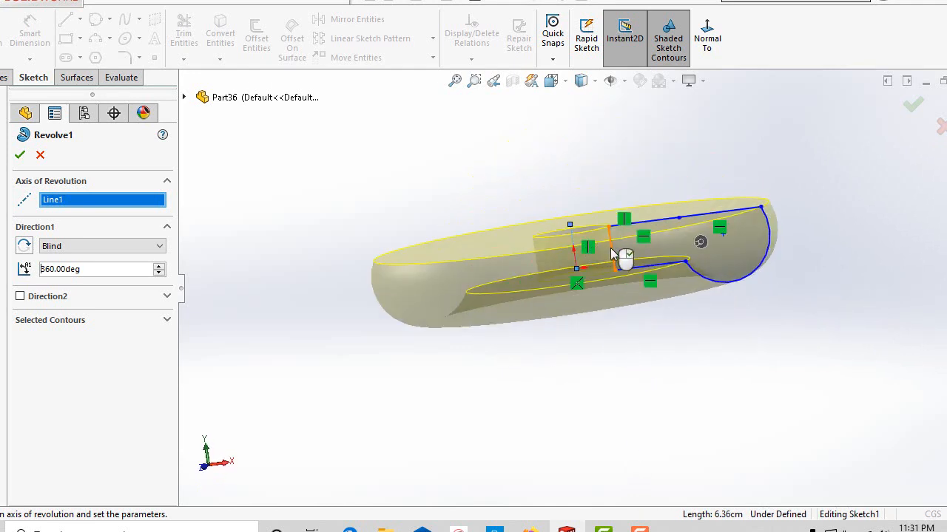
Try the profile's upper and lower horizontal edges one after another as the axis of revolution.
{"action": "left_click", "coordinate": [610, 247]}
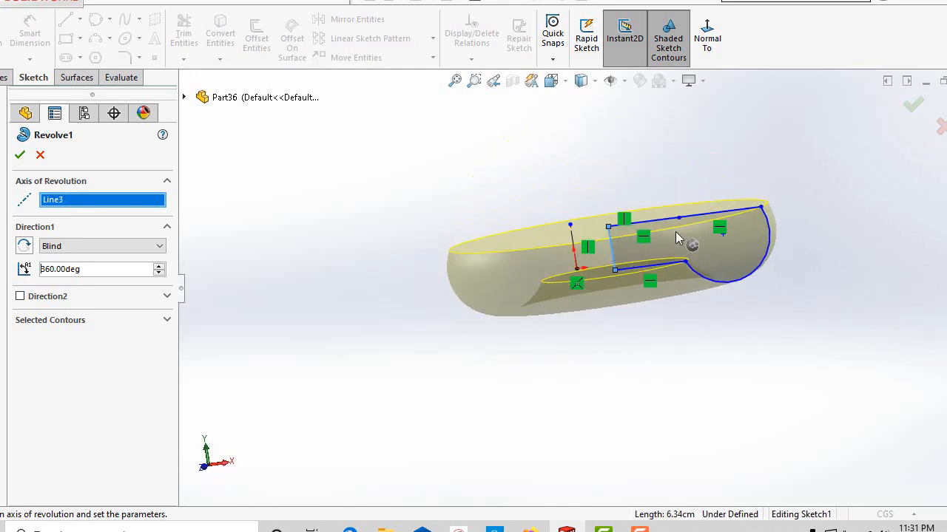
{"action": "left_click", "coordinate": [662, 271]}
{"action": "middle_click_drag", "start_coordinate": [689, 378], "coordinate": [727, 285]}
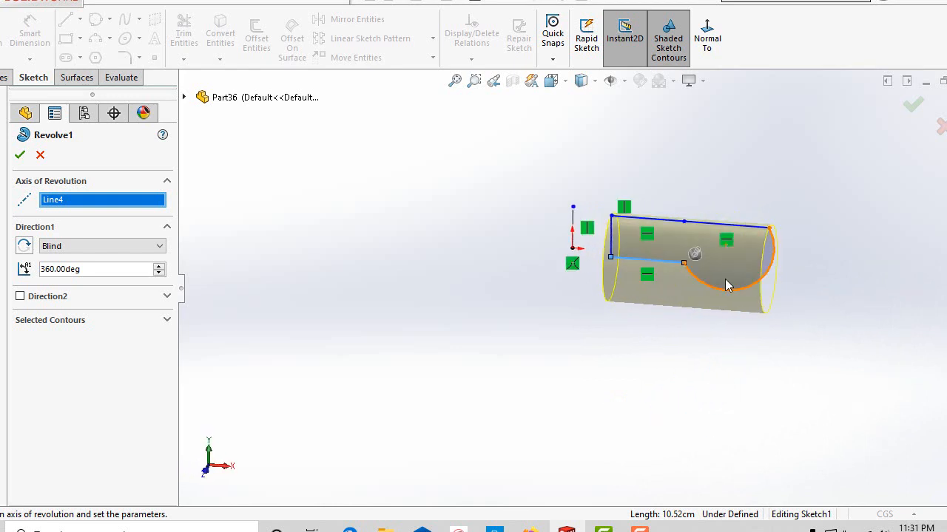
{"action": "left_click", "coordinate": [742, 230]}
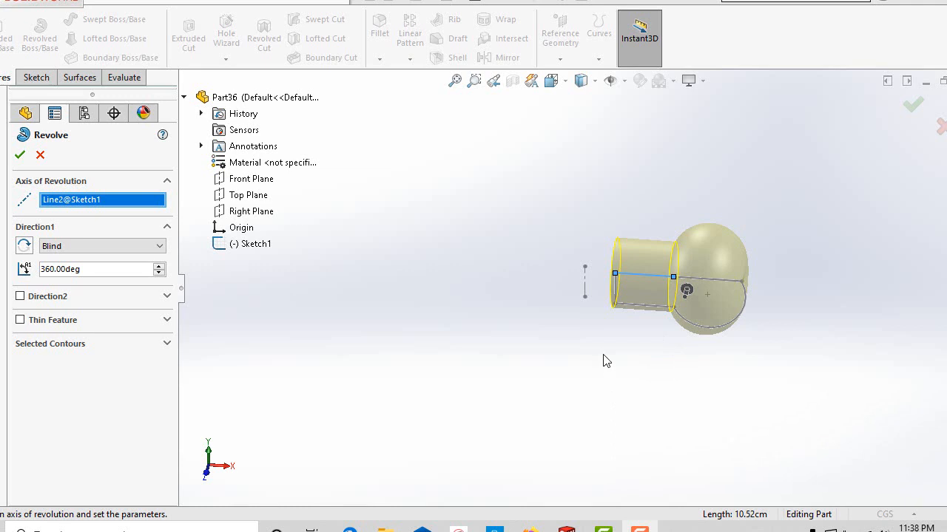
Revolve about the vertical centerline with Direction 1 set to Up To Surface, using the Right Plane as the end surface.
{"action": "left_click", "coordinate": [584, 284]}
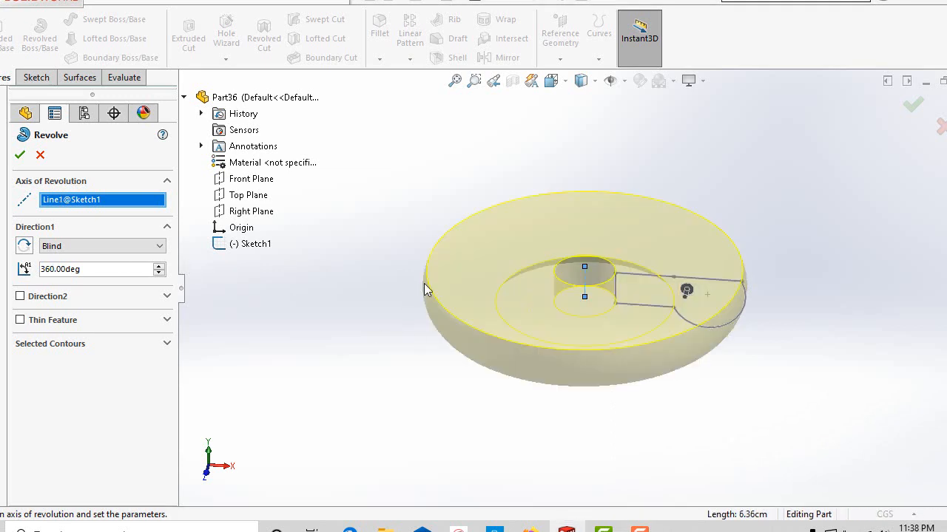
{"action": "left_click", "coordinate": [103, 246]}
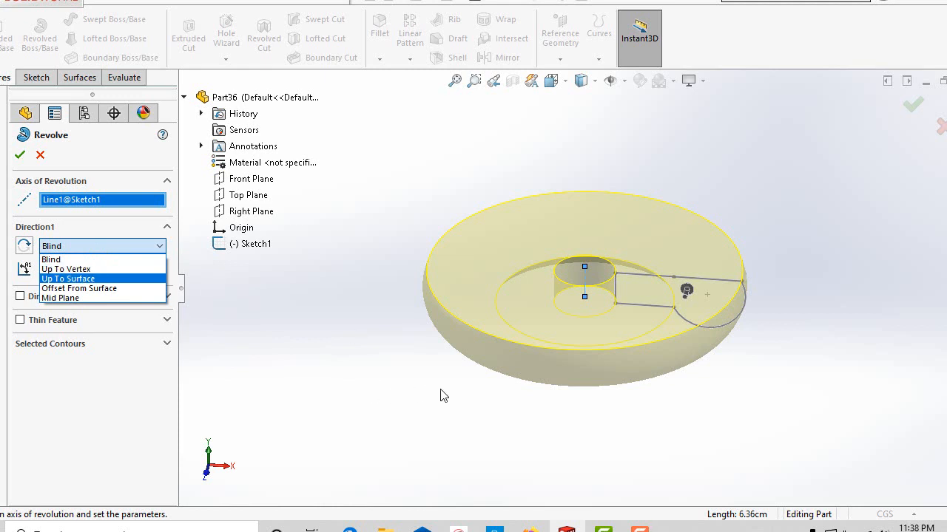
{"action": "scroll", "coordinate": [441, 390], "scroll_direction": "up", "scroll_amount": 1}
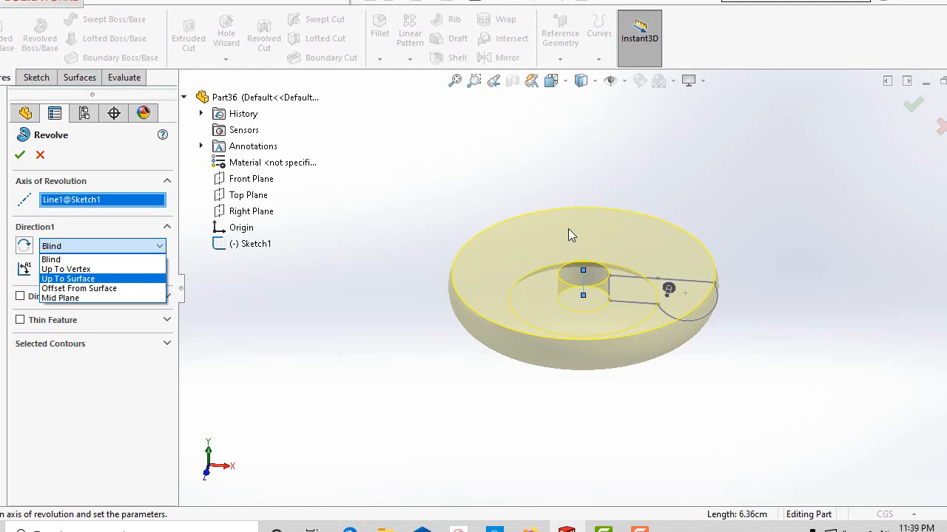
{"action": "left_click", "coordinate": [146, 278]}
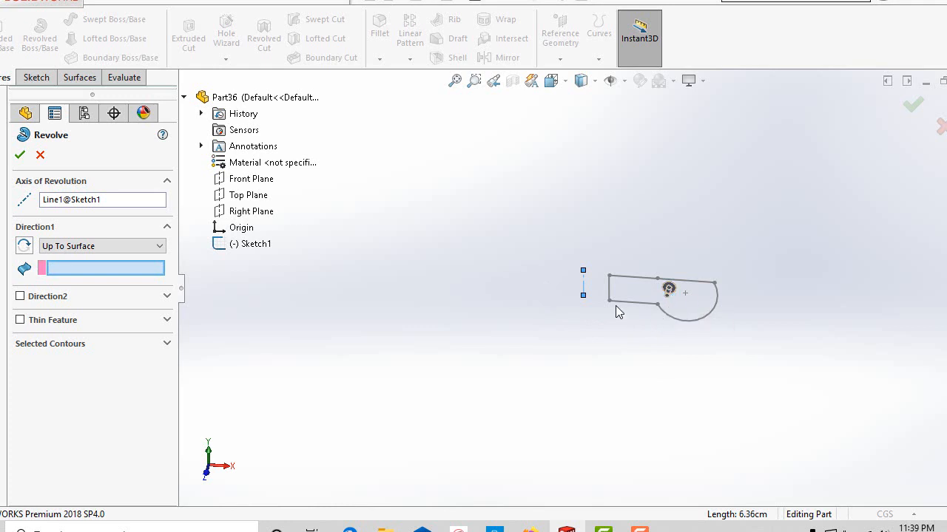
{"action": "left_click", "coordinate": [249, 213]}
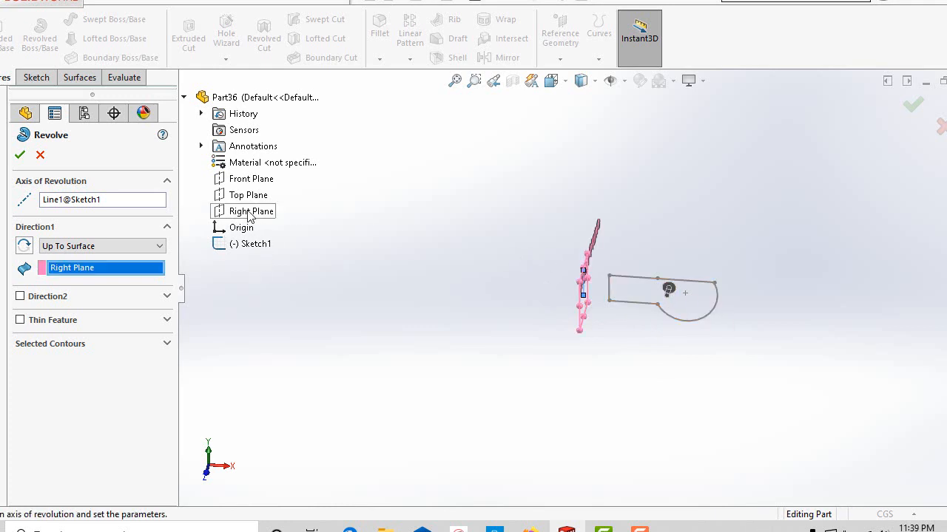
{"action": "mouse_move", "coordinate": [678, 309]}
{"action": "middle_mouse_down"}
{"action": "mouse_move", "coordinate": [691, 353]}
{"action": "mouse_move", "coordinate": [666, 306]}
{"action": "middle_mouse_up"}
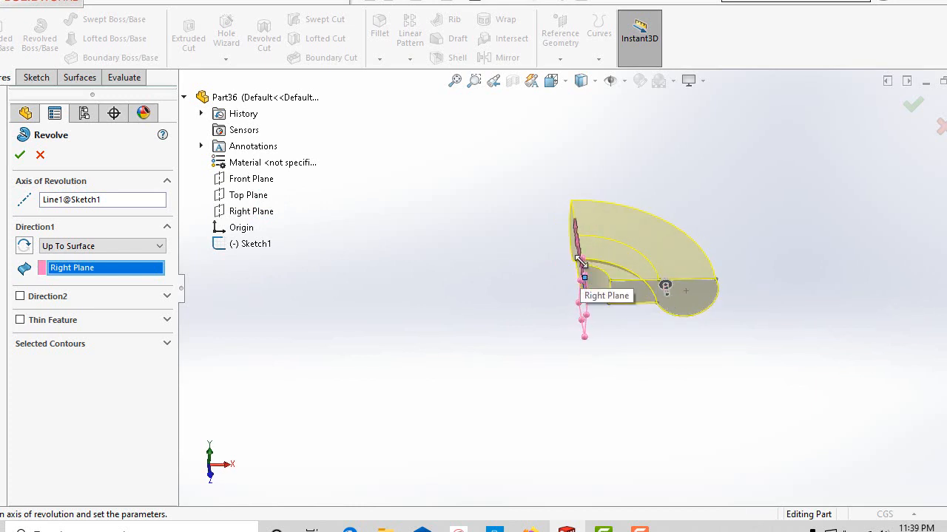
{"action": "middle_click_drag", "start_coordinate": [651, 338], "coordinate": [627, 330]}
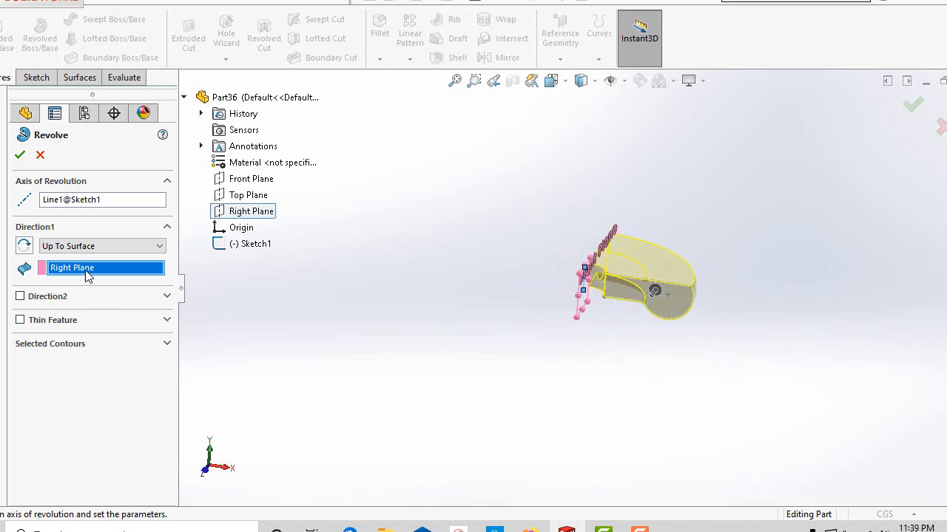
Change Direction 1's end condition to Offset From Surface, keeping the Right Plane as the reference.
{"action": "left_click", "coordinate": [93, 246]}
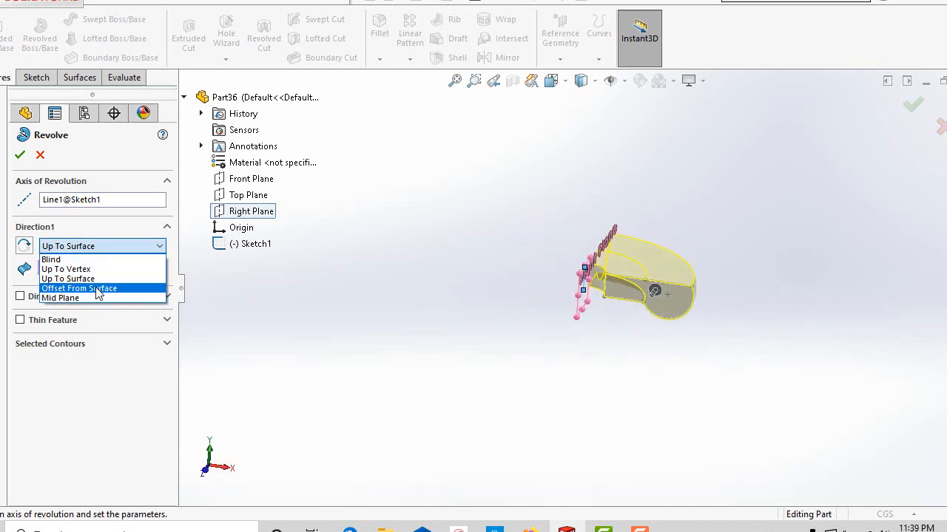
{"action": "left_click", "coordinate": [98, 289]}
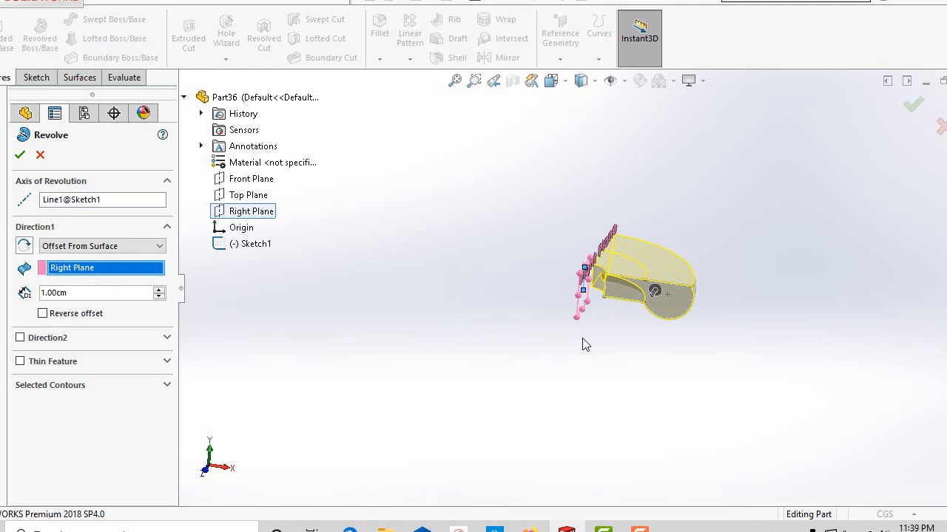
{"action": "middle_click_drag", "start_coordinate": [583, 339], "coordinate": [538, 283]}
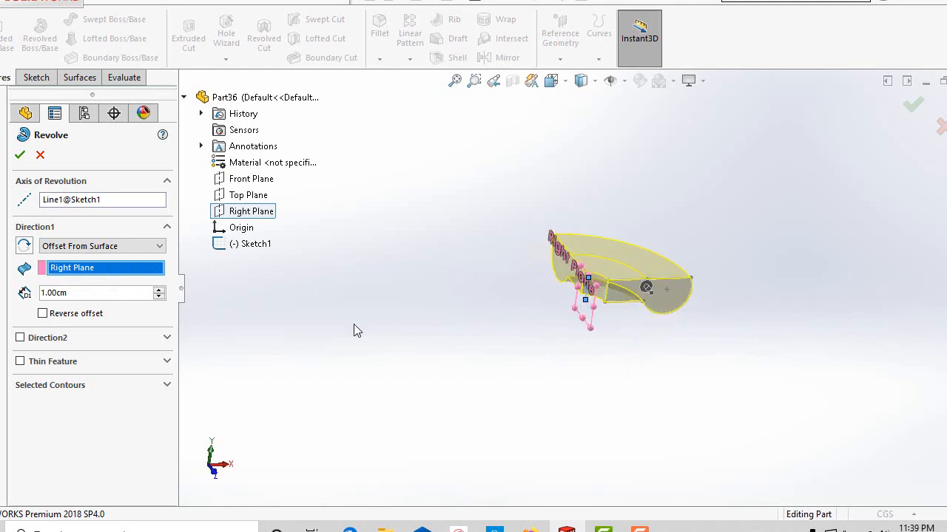
Set the offset distance from the Right Plane to 5 cm.
{"action": "left_click", "coordinate": [159, 292]}
{"action": "left_click", "coordinate": [159, 292]}
{"action": "left_click", "coordinate": [159, 292]}
{"action": "left_click", "coordinate": [159, 292]}
{"action": "left_click", "coordinate": [159, 292]}
{"action": "left_click", "coordinate": [159, 292]}
{"action": "left_click", "coordinate": [159, 293]}
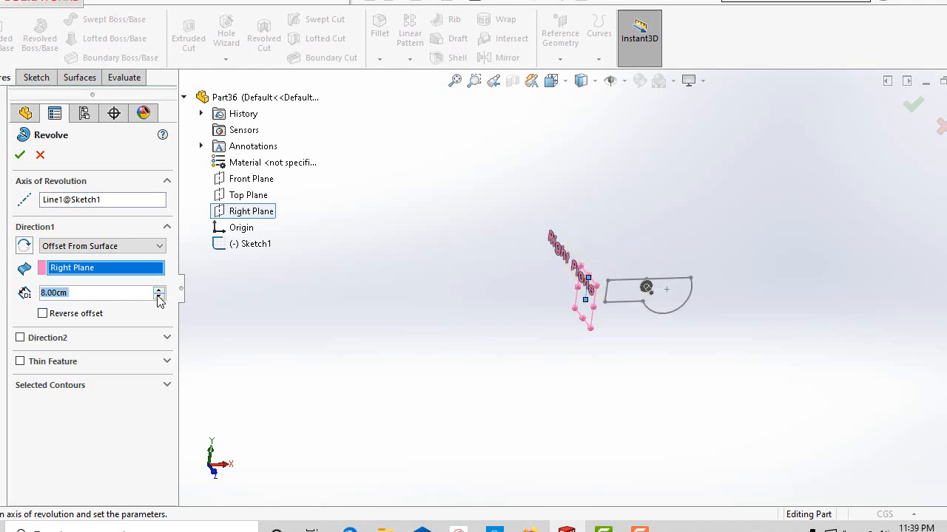
{"action": "left_click", "coordinate": [159, 296]}
{"action": "left_click", "coordinate": [159, 296]}
{"action": "left_click", "coordinate": [159, 296]}
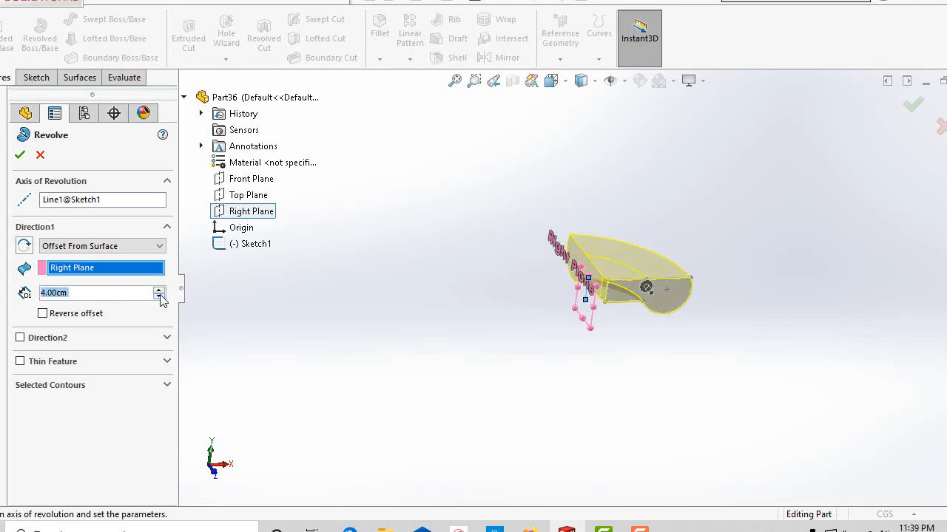
{"action": "left_click", "coordinate": [159, 289]}
{"action": "middle_click_drag", "start_coordinate": [463, 349], "coordinate": [435, 341]}
{"action": "scroll", "coordinate": [564, 288], "scroll_direction": "down", "scroll_amount": 4}
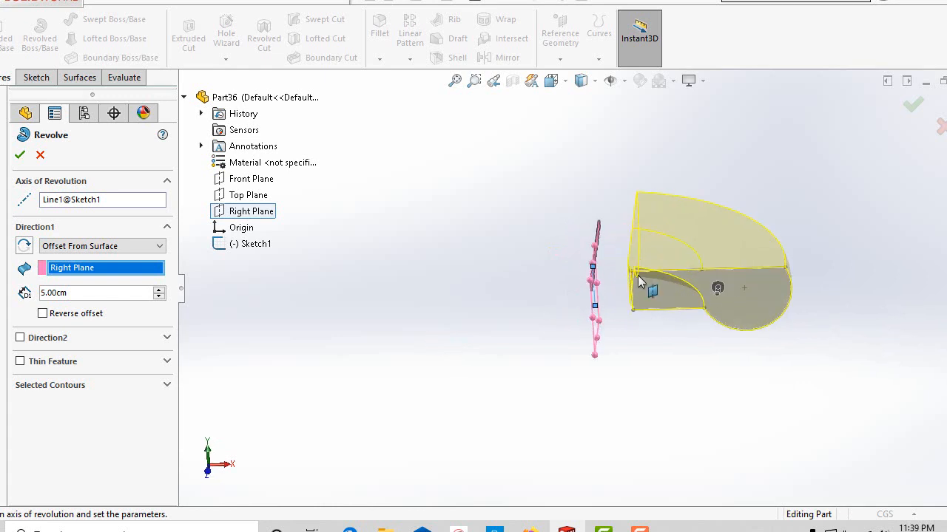
Reverse the offset so the revolve ends on the other side of the Right Plane.
{"action": "mouse_move", "coordinate": [649, 364]}
{"action": "middle_mouse_down"}
{"action": "mouse_move", "coordinate": [659, 345]}
{"action": "mouse_move", "coordinate": [646, 348]}
{"action": "mouse_move", "coordinate": [645, 304]}
{"action": "mouse_move", "coordinate": [618, 297]}
{"action": "mouse_move", "coordinate": [610, 357]}
{"action": "mouse_move", "coordinate": [600, 352]}
{"action": "middle_mouse_up"}
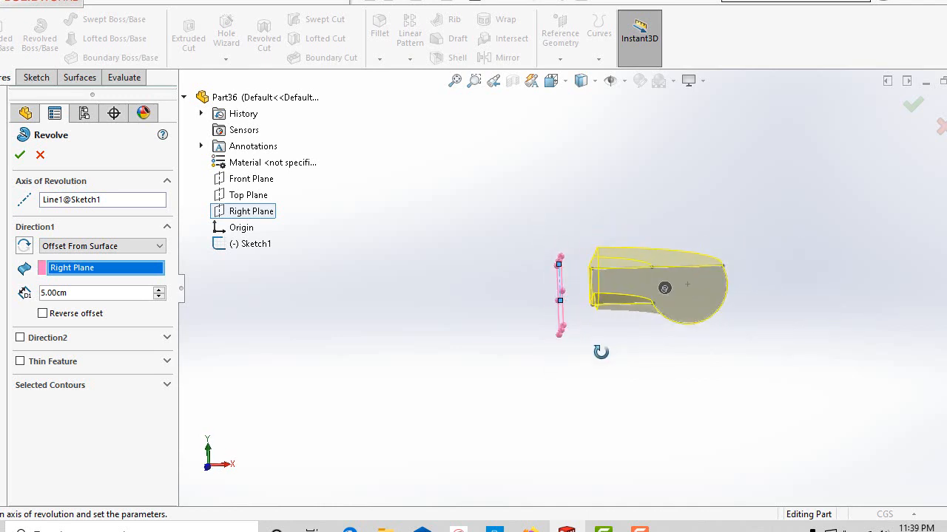
{"action": "left_click", "coordinate": [43, 314]}
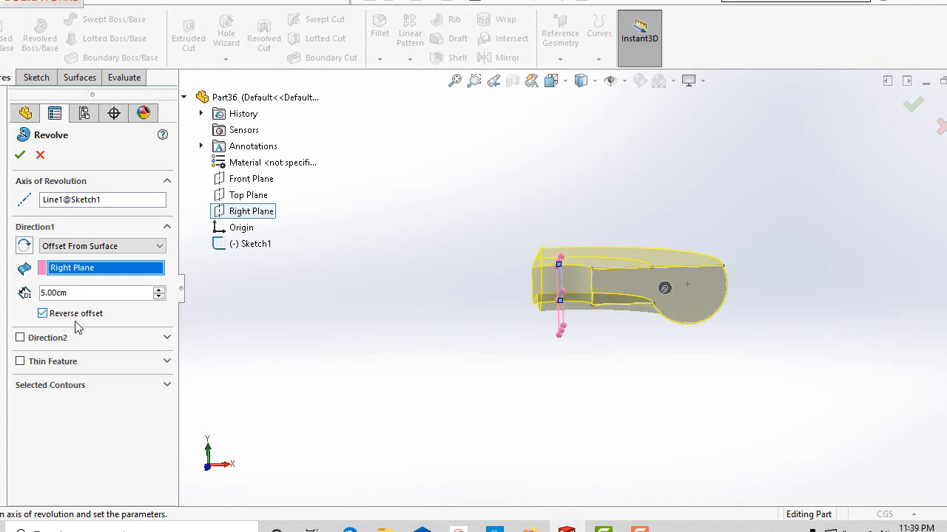
{"action": "middle_click_drag", "start_coordinate": [387, 353], "coordinate": [395, 372]}
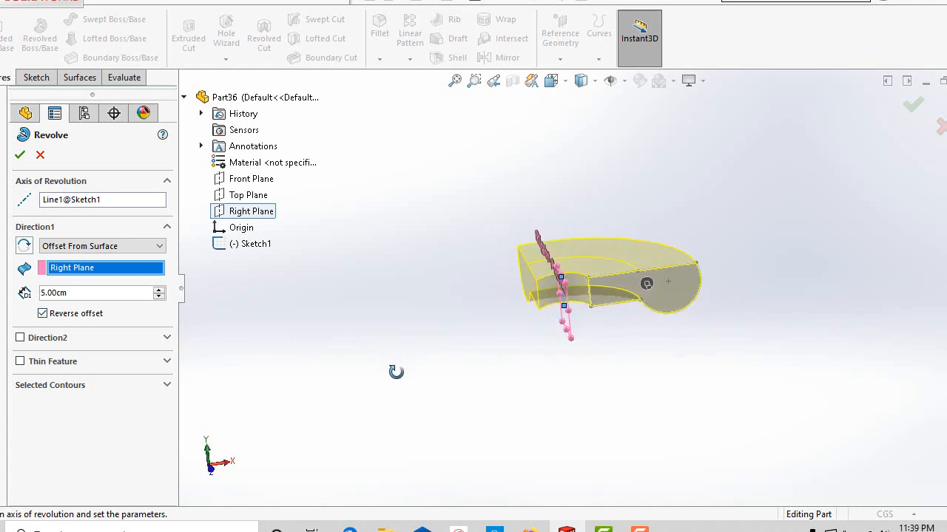
Flip the revolve's Direction 1 to preview the opposite side, and flip it back.
{"action": "left_click", "coordinate": [23, 250]}
{"action": "middle_click_drag", "start_coordinate": [384, 360], "coordinate": [379, 381]}
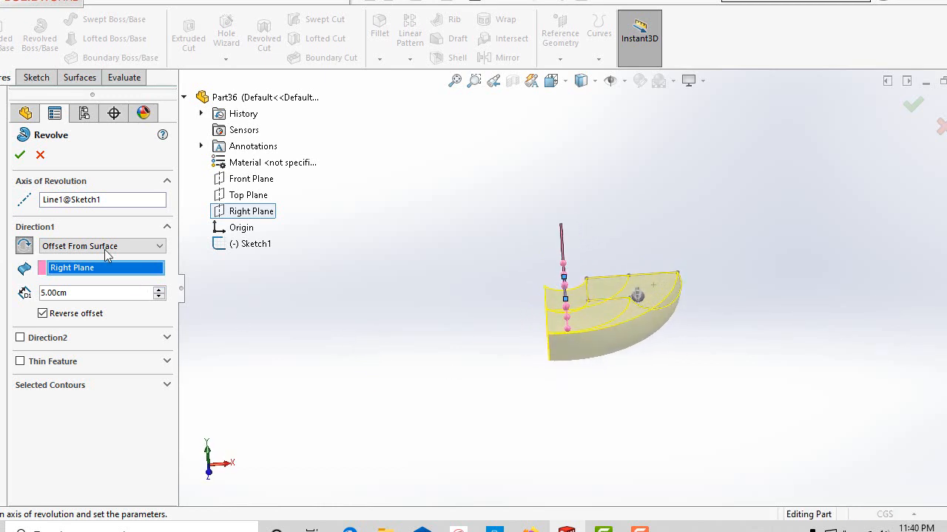
{"action": "left_click", "coordinate": [24, 247]}
Enable Direction 2 for the revolve so the profile can also sweep the opposite way.
{"action": "scroll", "coordinate": [534, 327], "scroll_direction": "up", "scroll_amount": 2}
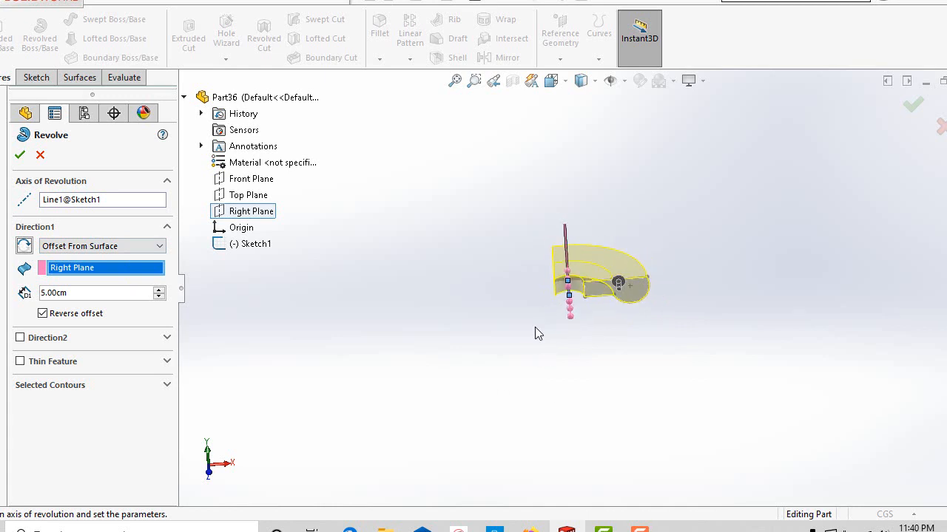
{"action": "scroll", "coordinate": [571, 321], "scroll_direction": "down", "scroll_amount": 4}
{"action": "scroll", "coordinate": [572, 321], "scroll_direction": "up", "scroll_amount": 2}
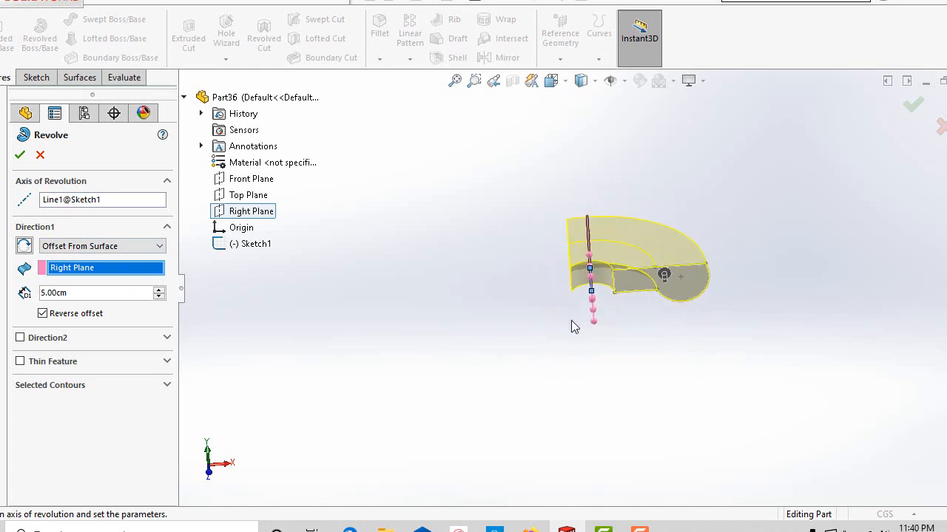
{"action": "left_click", "coordinate": [20, 338]}
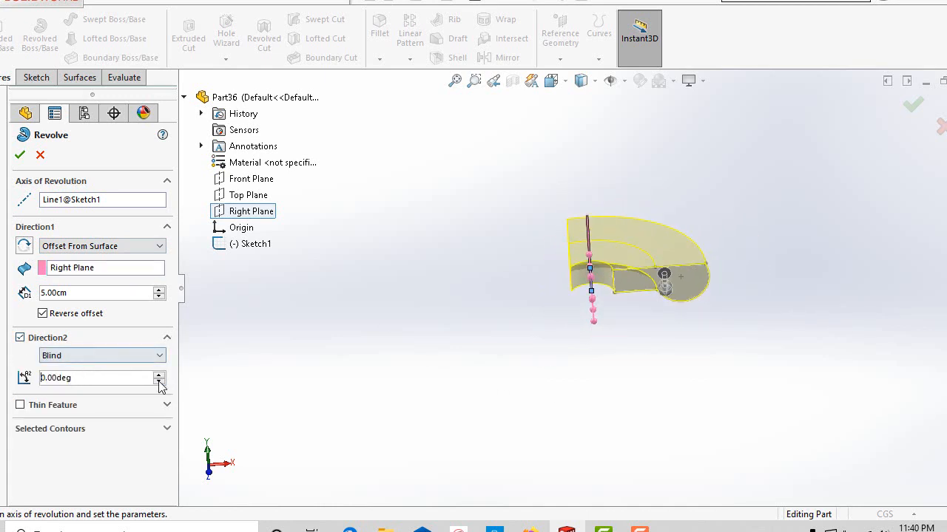
Try Up To Surface as Direction 2's end condition, and return it to Blind.
{"action": "left_click", "coordinate": [148, 358]}
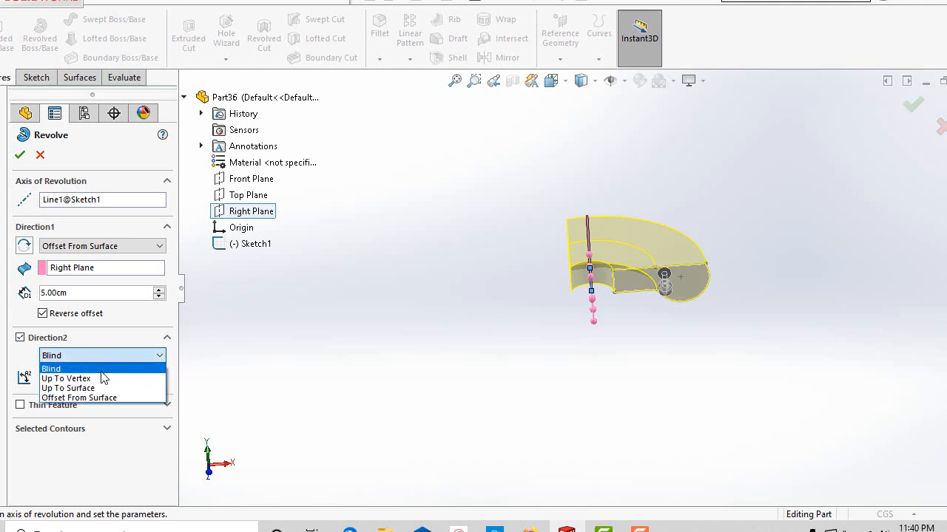
{"action": "left_click", "coordinate": [96, 389]}
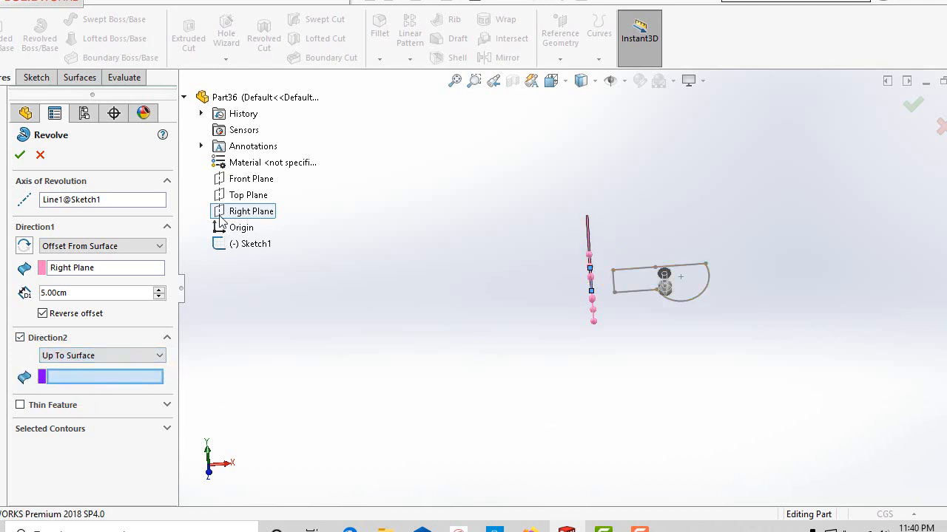
{"action": "left_click", "coordinate": [130, 356]}
{"action": "left_click", "coordinate": [116, 367]}
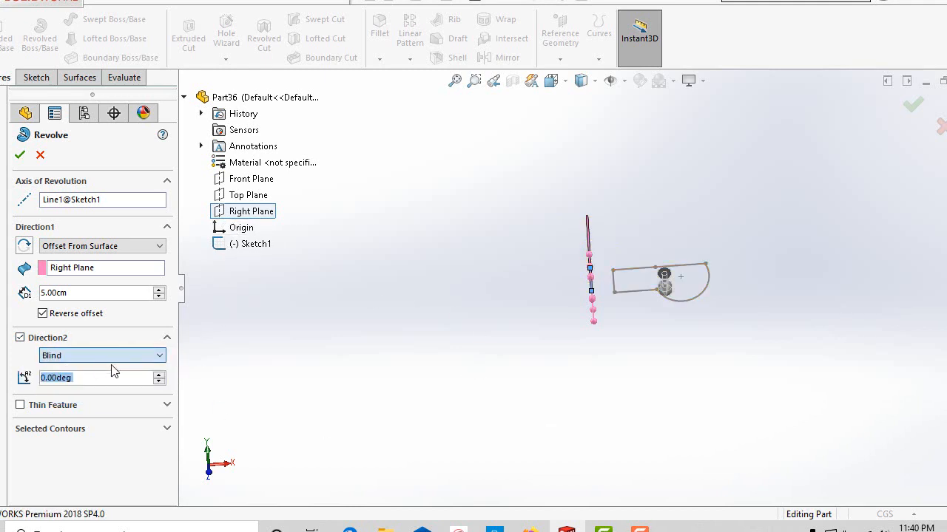
Increase the Direction 2 revolve angle to 39 degrees.
{"action": "left_click", "coordinate": [158, 375]}
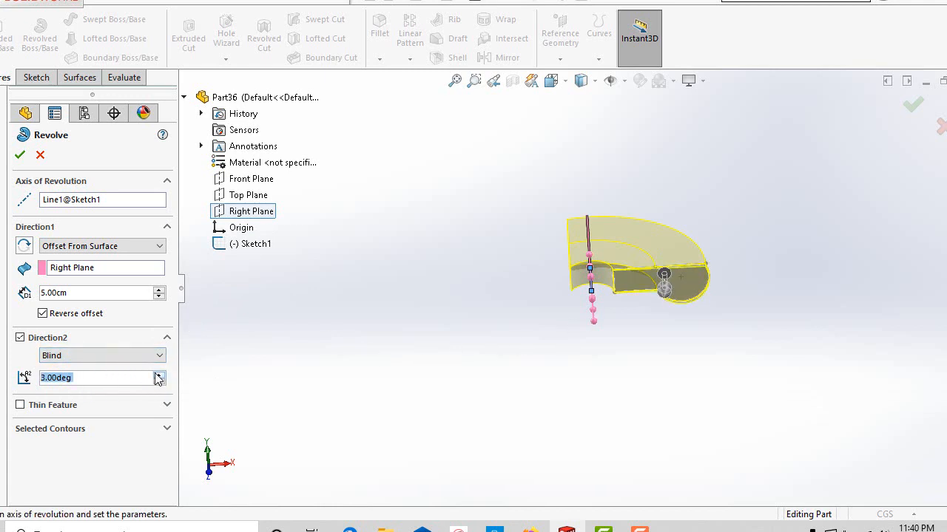
{"action": "left_click", "coordinate": [158, 375]}
{"action": "left_click", "coordinate": [158, 375]}
{"action": "left_click", "coordinate": [158, 375]}
{"action": "left_click", "coordinate": [159, 375]}
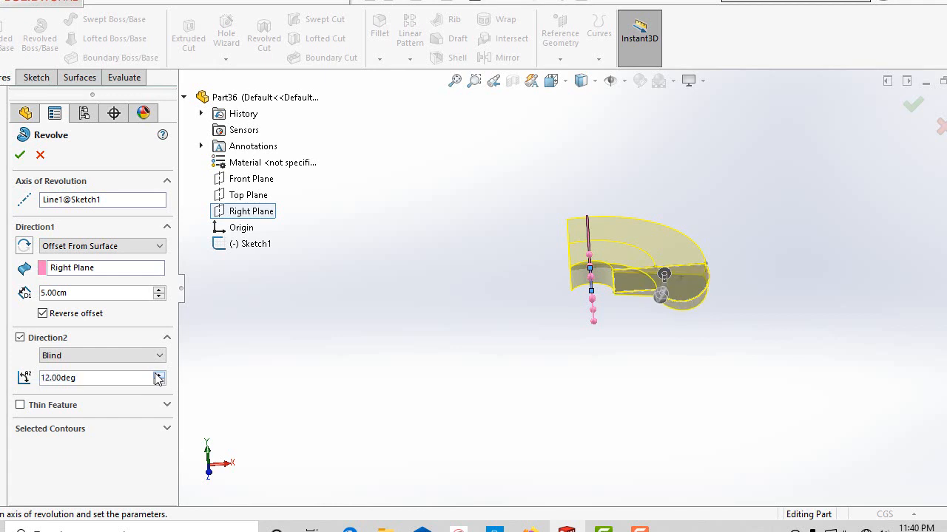
{"action": "left_click", "coordinate": [159, 375]}
{"action": "scroll", "coordinate": [432, 446], "scroll_direction": "up", "scroll_amount": 1}
{"action": "middle_click_drag", "start_coordinate": [424, 424], "coordinate": [427, 443]}
{"action": "scroll", "coordinate": [428, 443], "scroll_direction": "down", "scroll_amount": 1}
{"action": "scroll", "coordinate": [520, 296], "scroll_direction": "up", "scroll_amount": 1}
{"action": "middle_click_drag", "start_coordinate": [521, 296], "coordinate": [516, 328]}
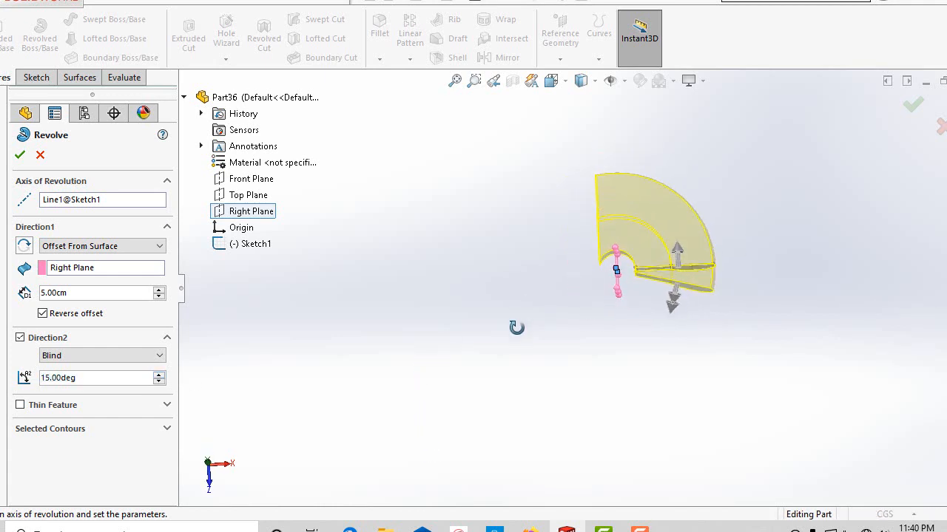
{"action": "left_click", "coordinate": [156, 375]}
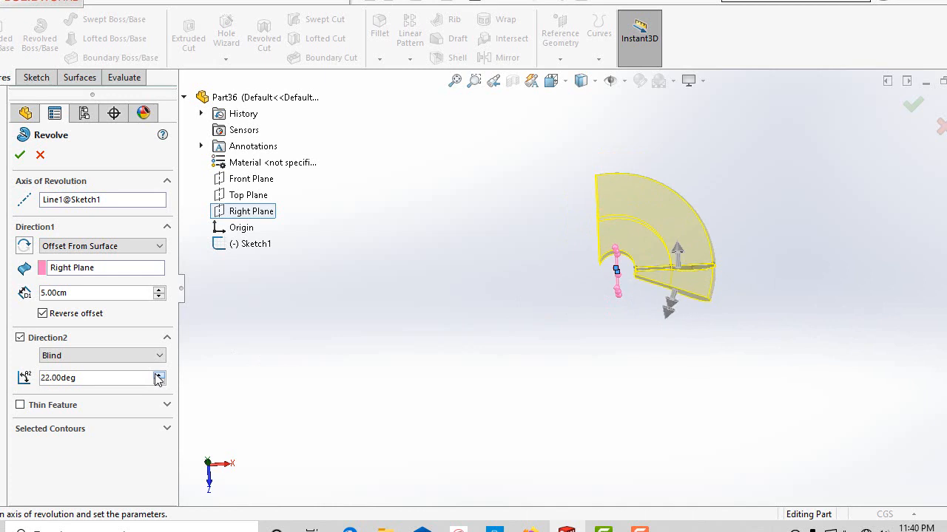
{"action": "left_click_drag", "start_coordinate": [157, 375], "coordinate": [157, 376]}
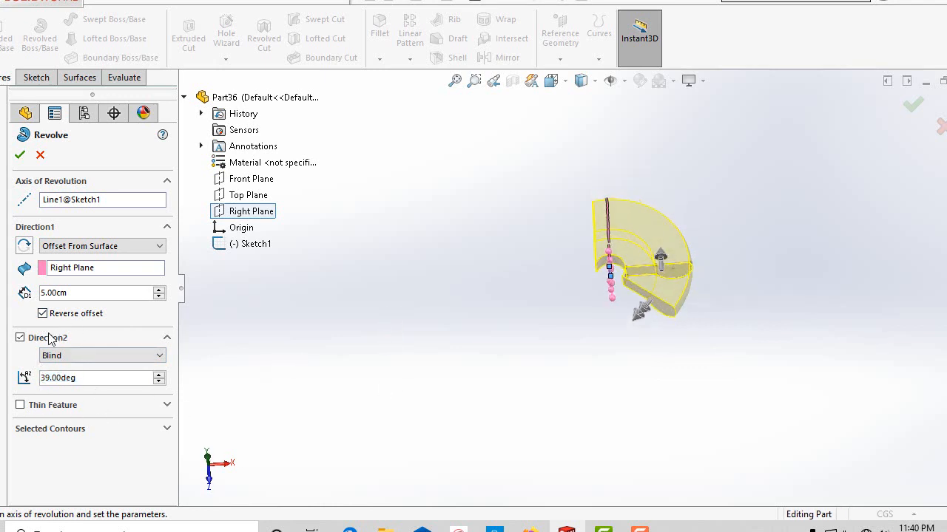
Make the revolve a thin feature, keeping One-Direction as its thickness type.
{"action": "left_click", "coordinate": [20, 406]}
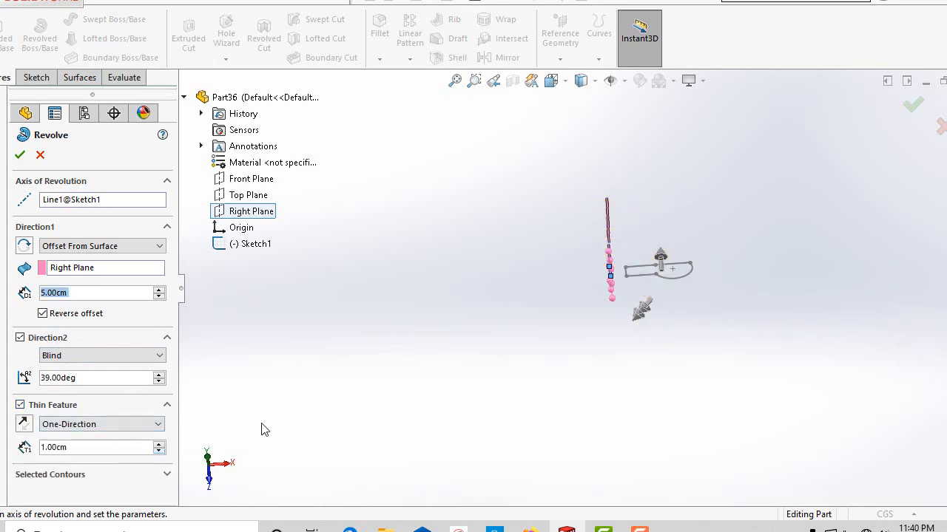
{"action": "mouse_move", "coordinate": [268, 372]}
{"action": "middle_mouse_down"}
{"action": "mouse_move", "coordinate": [262, 328]}
{"action": "mouse_move", "coordinate": [201, 364]}
{"action": "mouse_move", "coordinate": [250, 288]}
{"action": "mouse_move", "coordinate": [304, 272]}
{"action": "mouse_move", "coordinate": [236, 229]}
{"action": "mouse_move", "coordinate": [256, 277]}
{"action": "mouse_move", "coordinate": [275, 253]}
{"action": "mouse_move", "coordinate": [653, 294]}
{"action": "mouse_move", "coordinate": [661, 303]}
{"action": "mouse_move", "coordinate": [641, 315]}
{"action": "mouse_move", "coordinate": [616, 300]}
{"action": "mouse_move", "coordinate": [631, 286]}
{"action": "middle_mouse_up"}
{"action": "scroll", "coordinate": [630, 280], "scroll_direction": "down", "scroll_amount": 2}
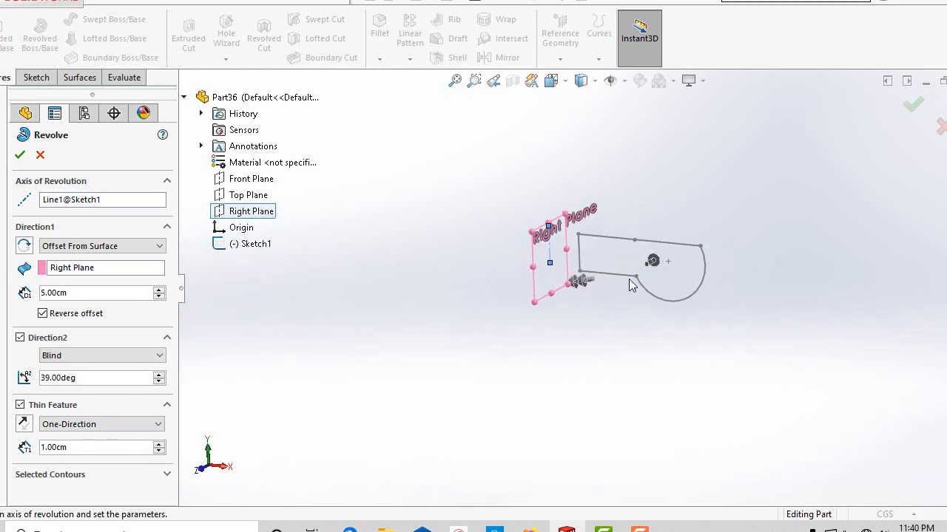
{"action": "scroll", "coordinate": [631, 279], "scroll_direction": "up", "scroll_amount": 2}
{"action": "left_click", "coordinate": [68, 425]}
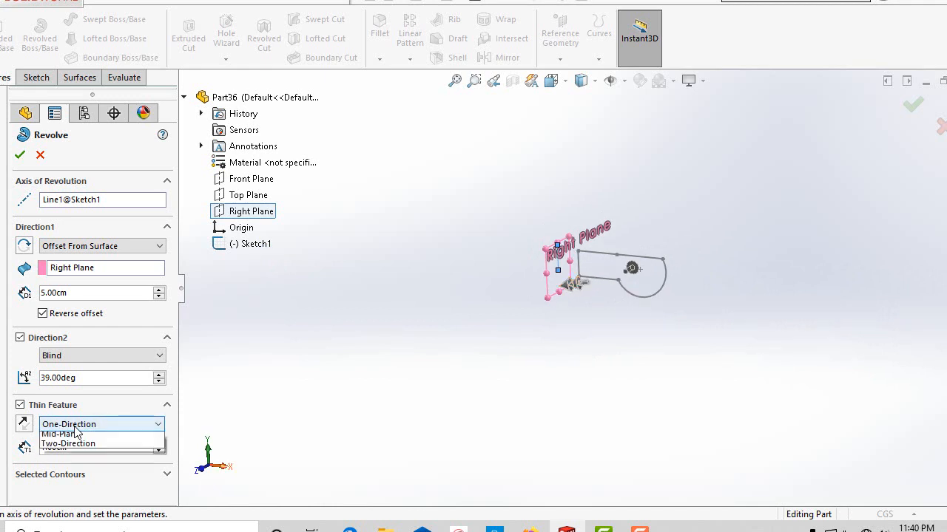
{"action": "left_click", "coordinate": [78, 436]}
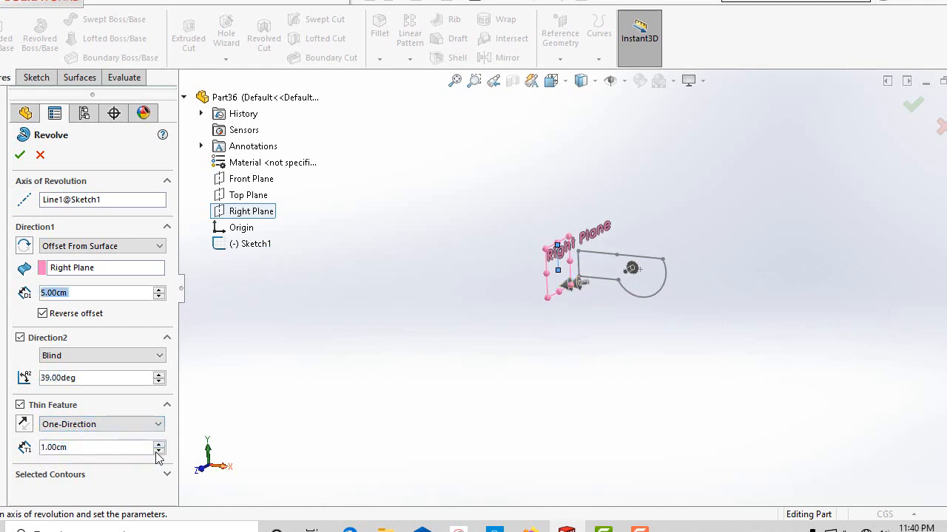
Set the thin feature's wall thickness to 0.5 cm and finish the revolve.
{"action": "left_click", "coordinate": [102, 449]}
{"action": "type", "text": "0.5"}
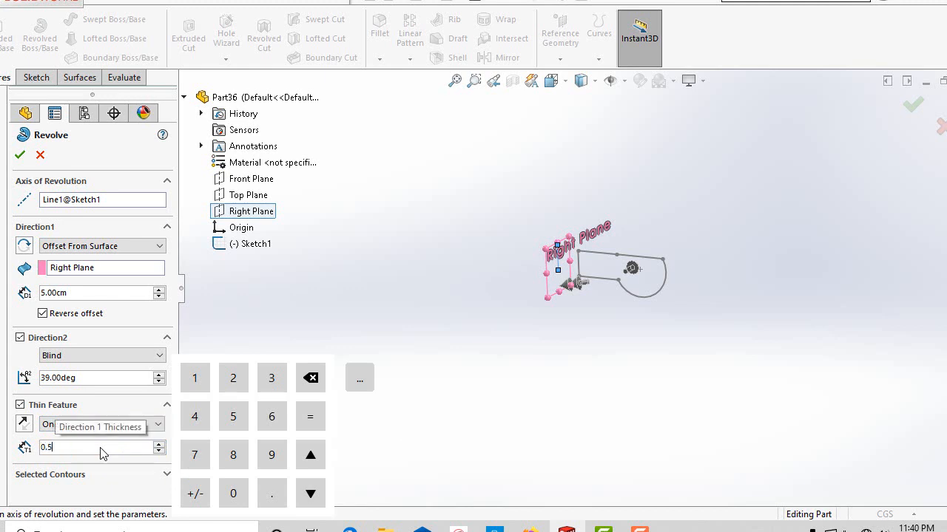
{"action": "key", "text": "Return"}
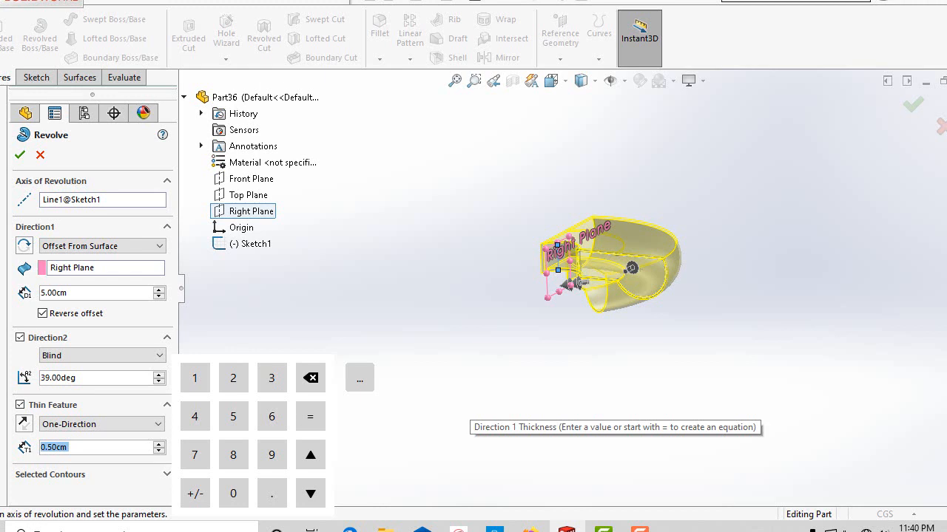
{"action": "key", "text": "Return"}
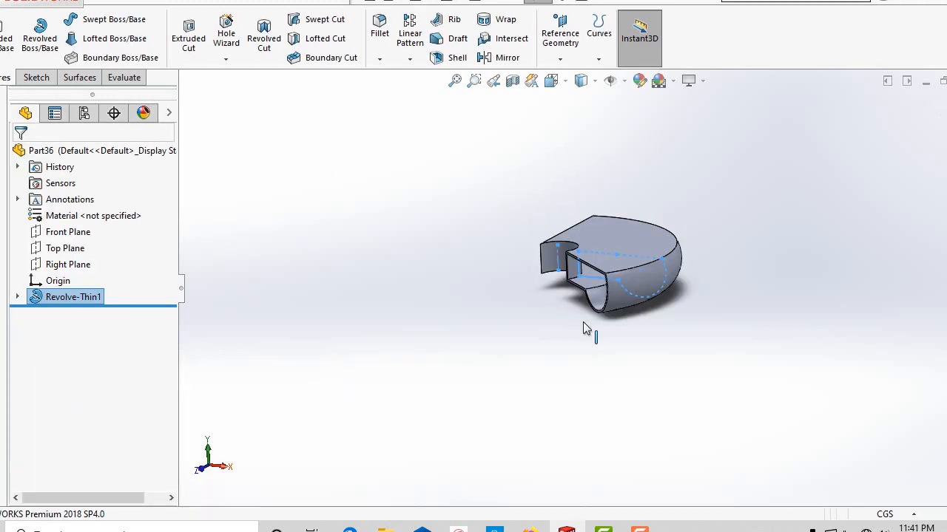
Reopen the thin revolve feature for editing and change its thickness type to Mid-Plane.
{"action": "middle_click_drag", "start_coordinate": [548, 372], "coordinate": [607, 301]}
{"action": "middle_click_drag", "start_coordinate": [589, 381], "coordinate": [570, 403]}
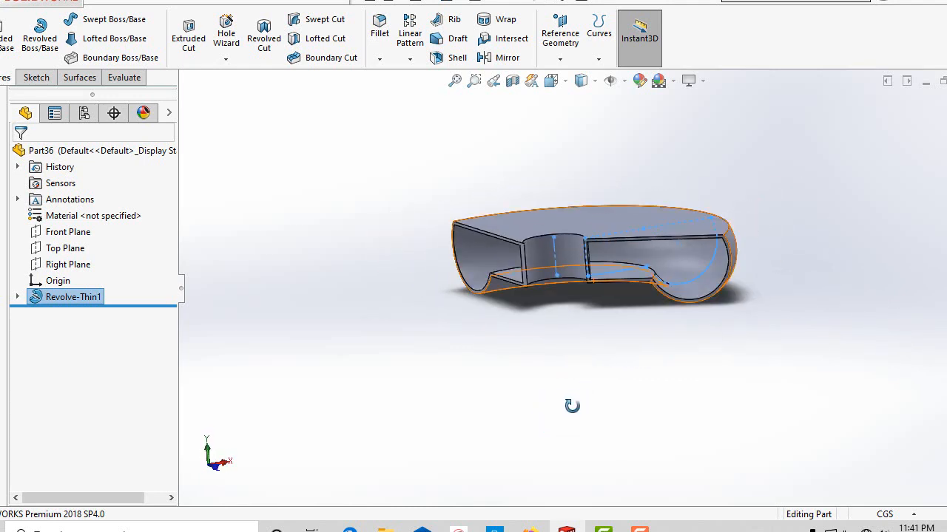
{"action": "right_click", "coordinate": [95, 300]}
{"action": "left_click", "coordinate": [109, 202]}
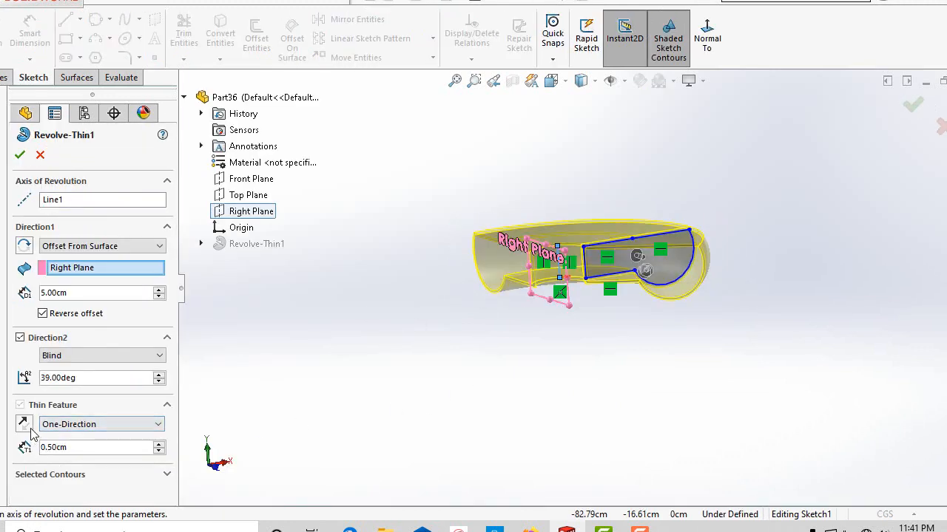
{"action": "scroll", "coordinate": [51, 424], "scroll_direction": "down", "scroll_amount": 1}
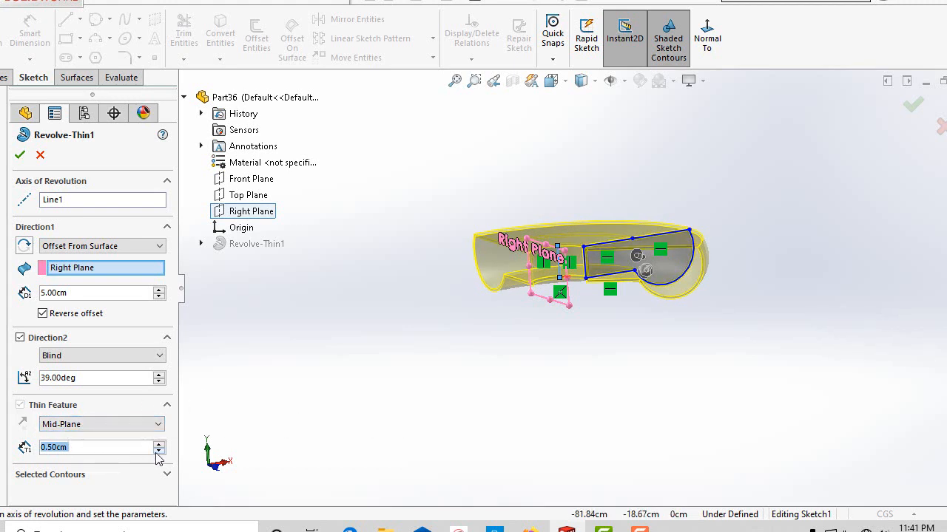
Turn off the second direction of the thin revolve.
{"action": "left_click", "coordinate": [20, 341]}
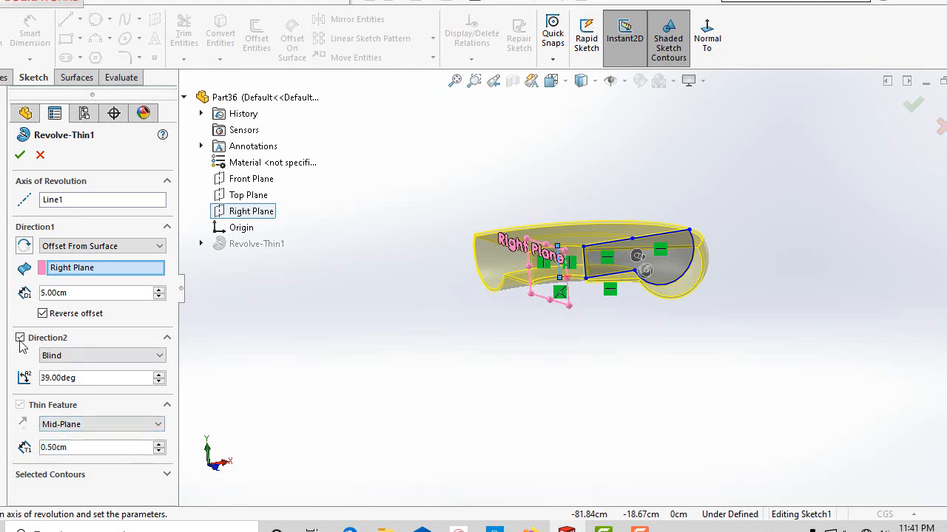
{"action": "left_click", "coordinate": [21, 340]}
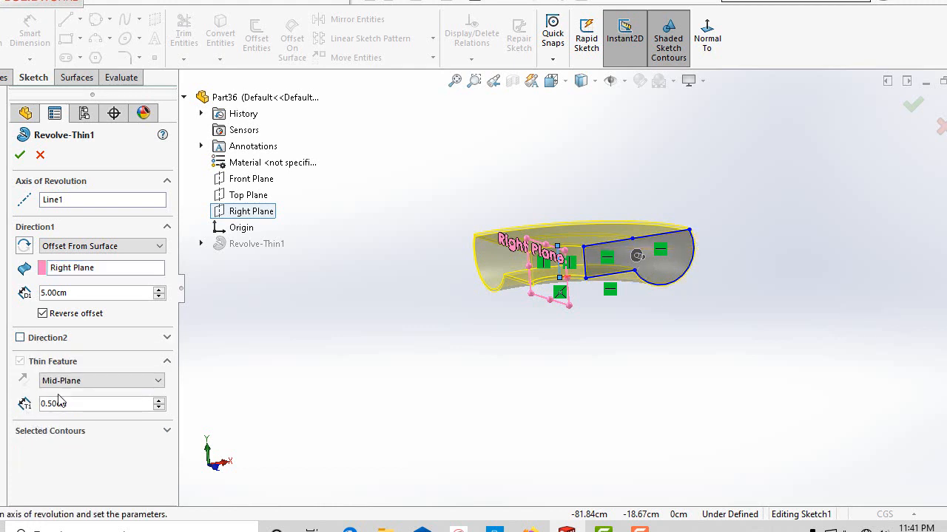
{"action": "middle_click_drag", "start_coordinate": [276, 421], "coordinate": [259, 424]}
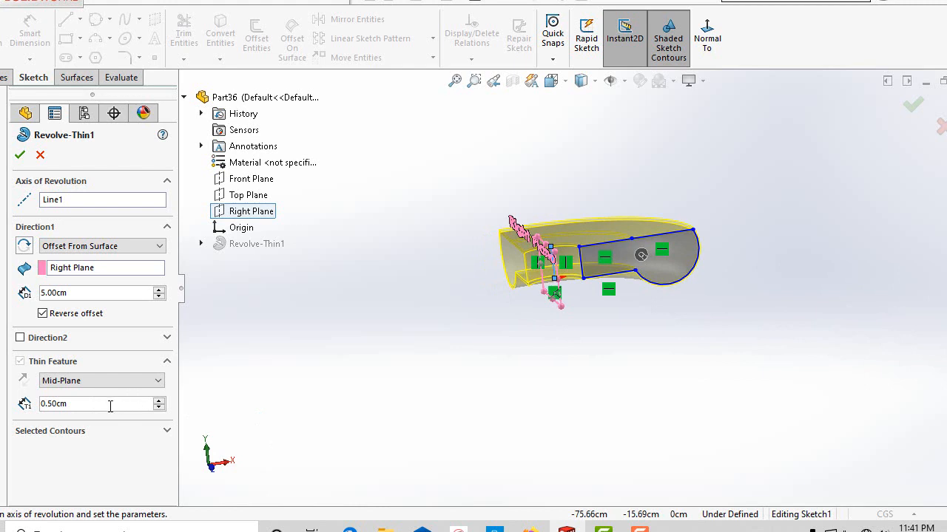
Enter 0.0 as the thin feature's Mid-Plane wall thickness.
{"action": "left_click", "coordinate": [111, 406]}
{"action": "type", "text": "0.0"}
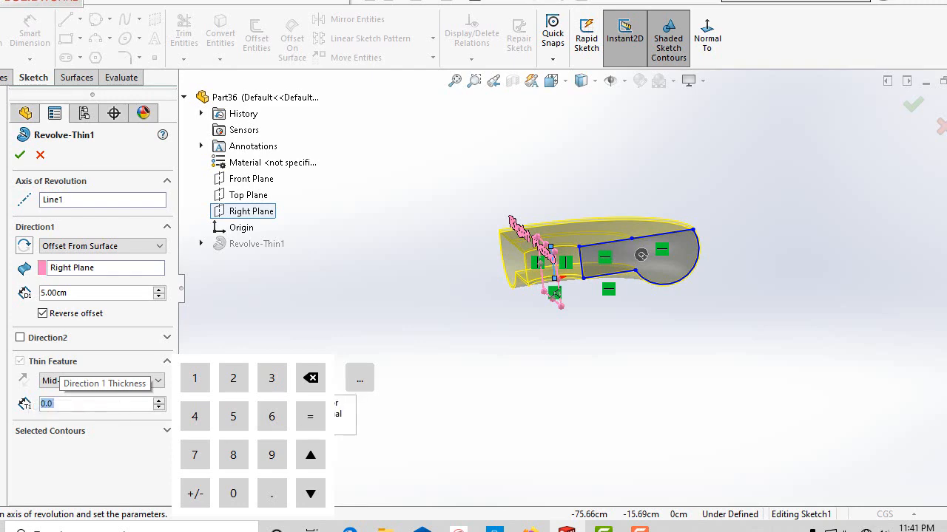
{"action": "key", "text": "super"}
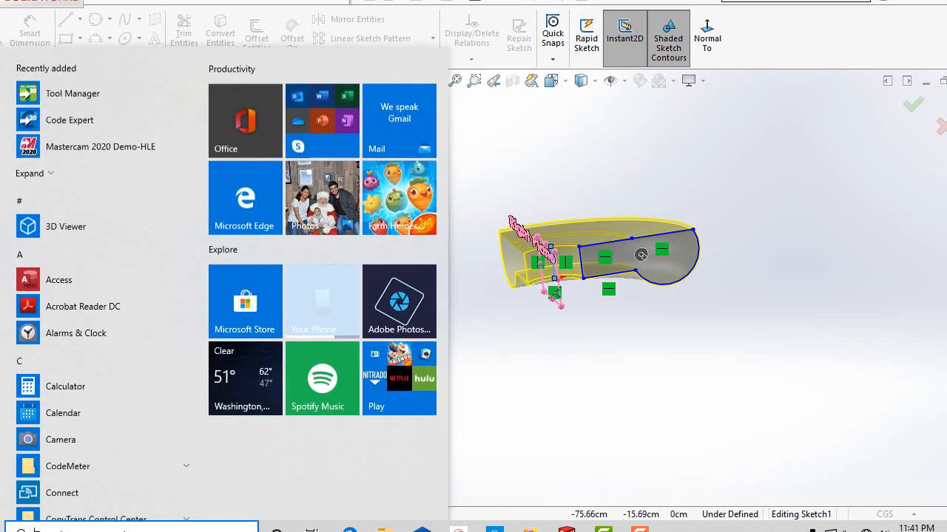
{"action": "key", "text": "super"}
{"action": "key", "text": "super"}
{"action": "key", "text": "super"}
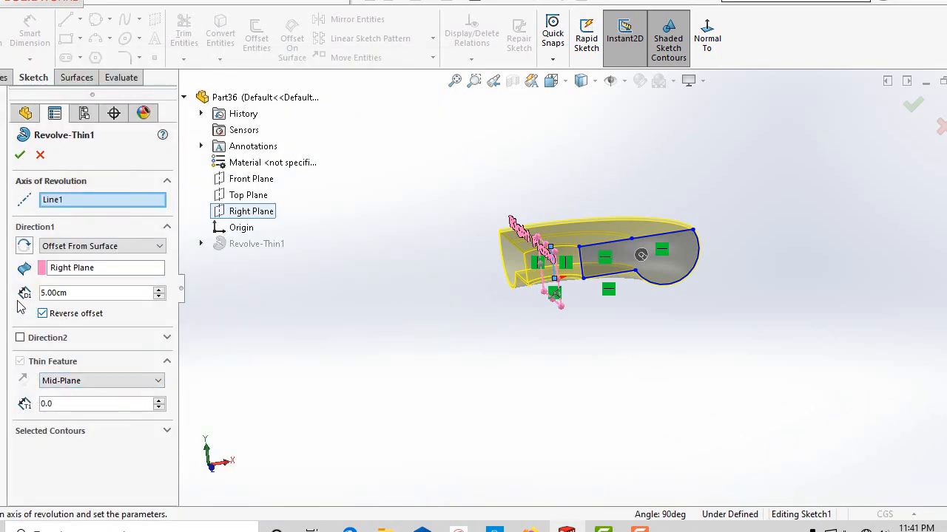
{"action": "middle_click_drag", "start_coordinate": [372, 350], "coordinate": [376, 392]}
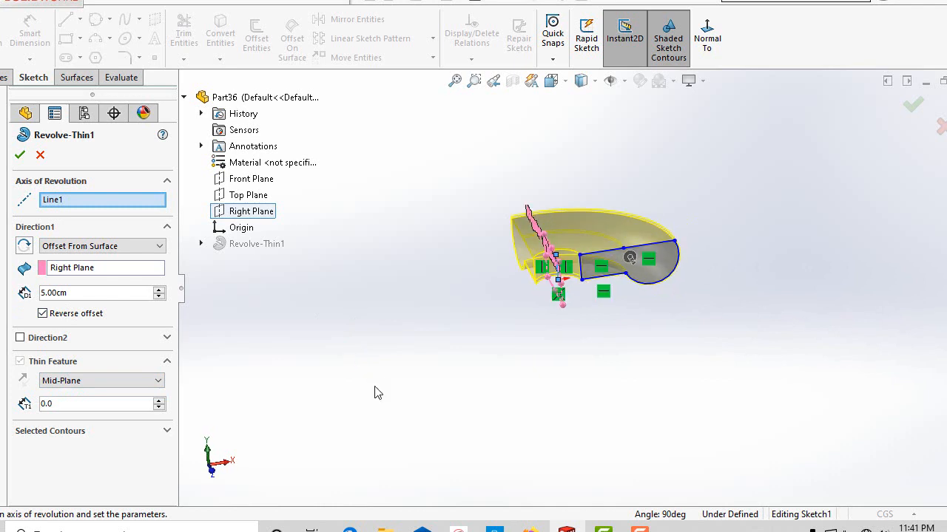
{"action": "scroll", "coordinate": [484, 252], "scroll_direction": "down", "scroll_amount": 3}
{"action": "scroll", "coordinate": [482, 252], "scroll_direction": "up", "scroll_amount": 2}
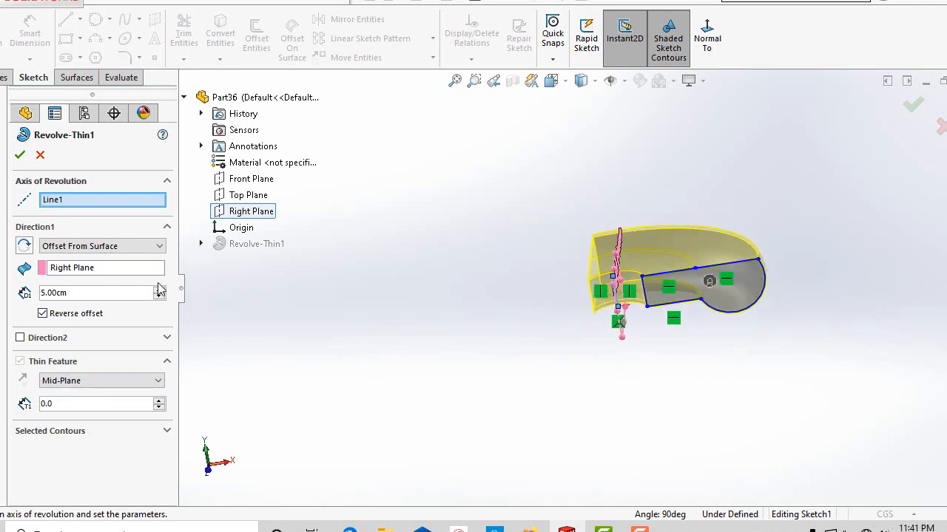
{"action": "middle_click_drag", "start_coordinate": [499, 341], "coordinate": [557, 330]}
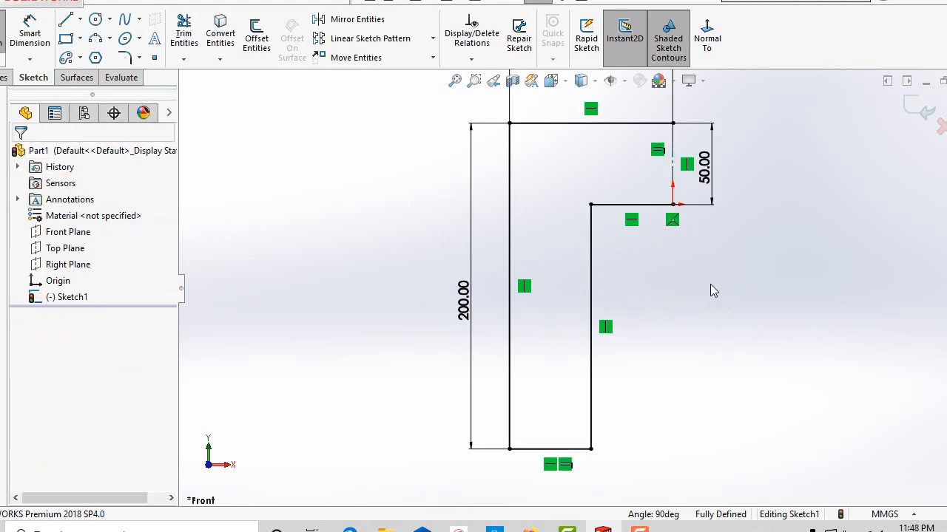
{"action": "key", "text": "f"}
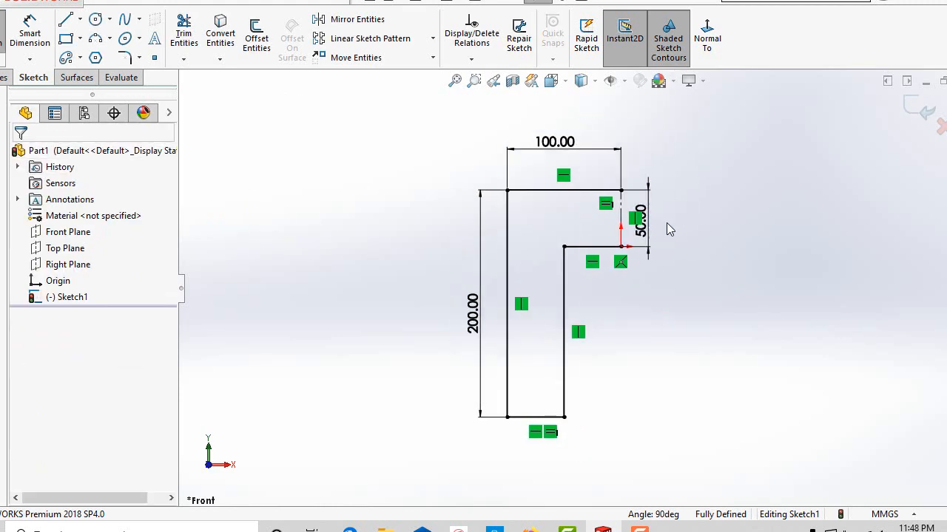
Exit the L-shaped sketch and revolve it 360 degrees about its vertical centerline, letting the open profile be closed automatically.
{"action": "scroll", "coordinate": [668, 219], "scroll_direction": "up", "scroll_amount": 2}
{"action": "scroll", "coordinate": [669, 217], "scroll_direction": "down", "scroll_amount": 2}
{"action": "scroll", "coordinate": [473, 298], "scroll_direction": "down", "scroll_amount": 1}
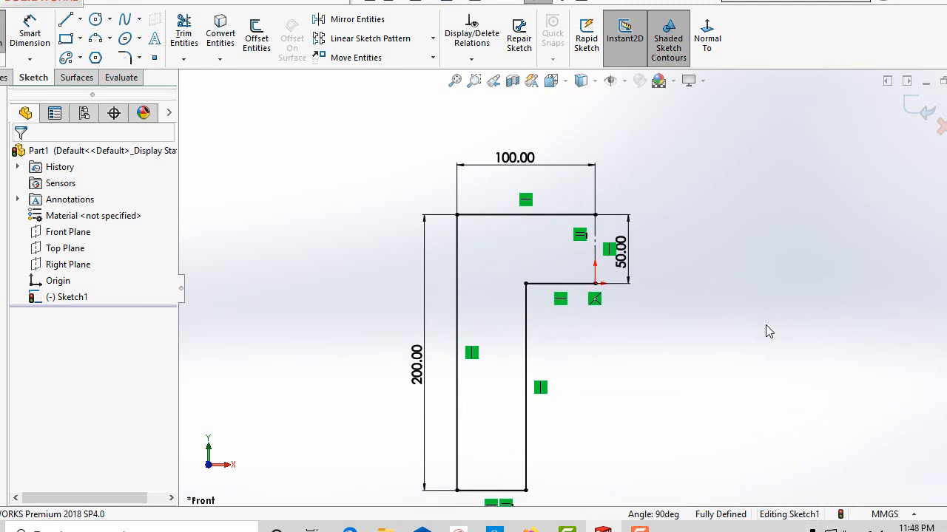
{"action": "left_click", "coordinate": [921, 110]}
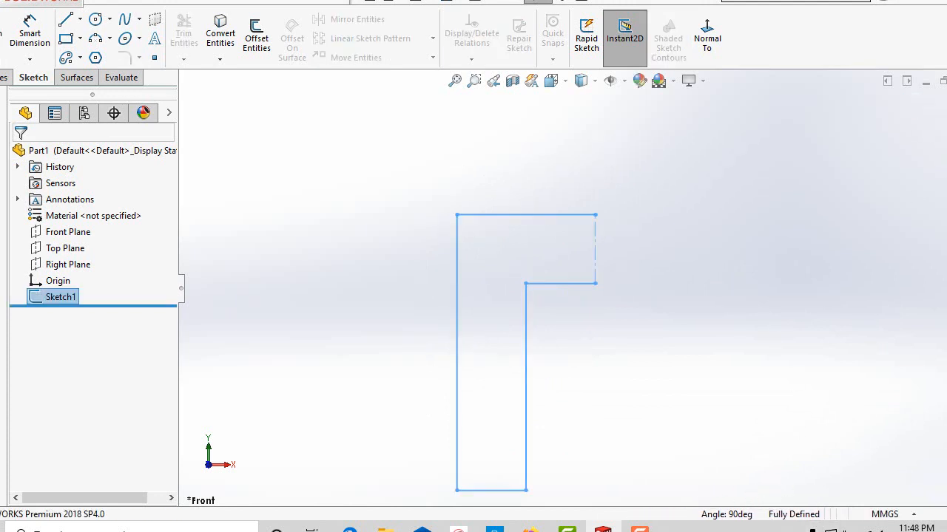
{"action": "left_click", "coordinate": [6, 77]}
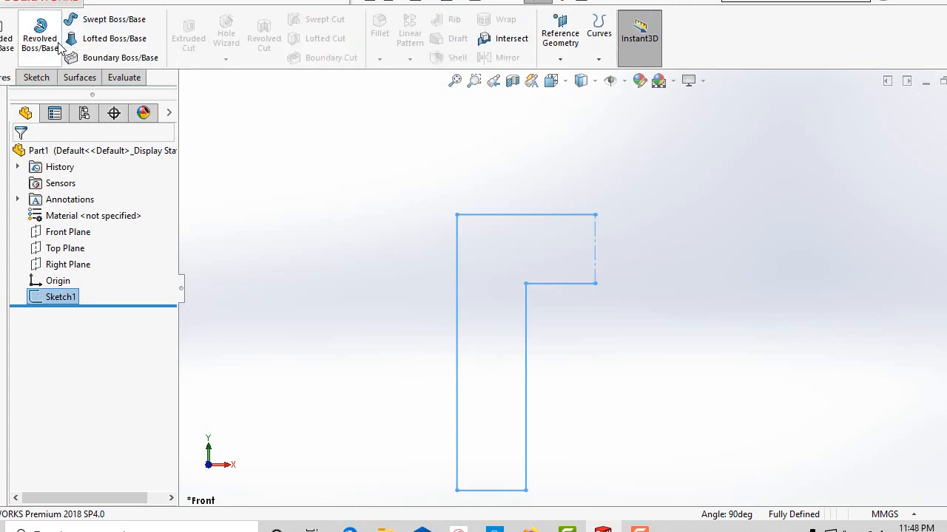
{"action": "left_click", "coordinate": [58, 44]}
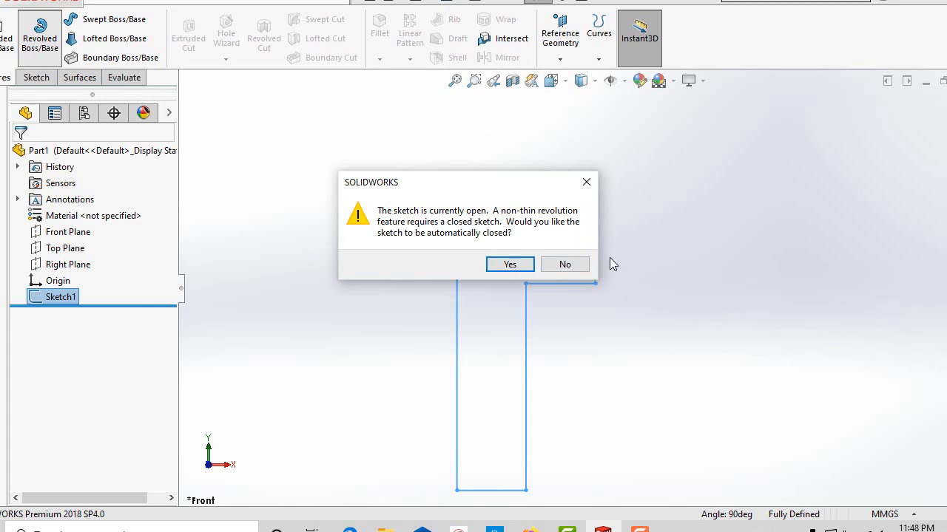
{"action": "left_click", "coordinate": [510, 265]}
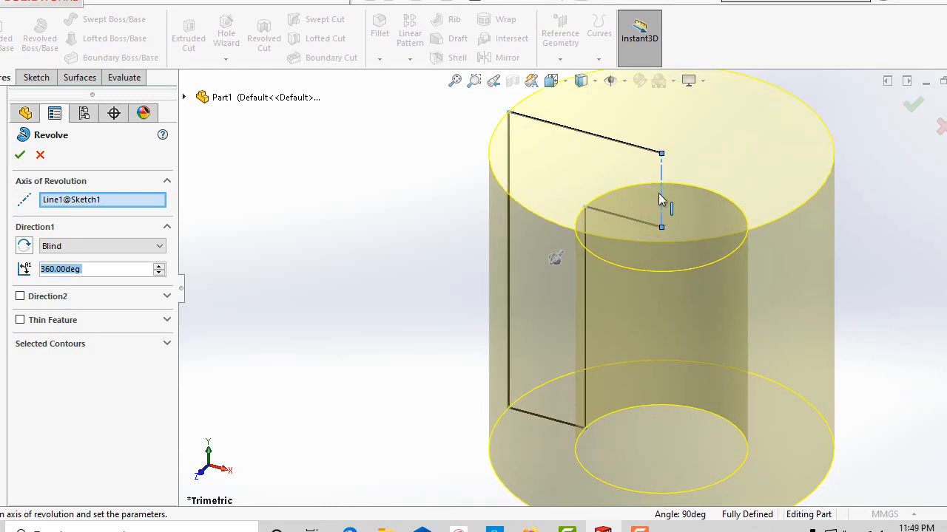
{"action": "scroll", "coordinate": [644, 279], "scroll_direction": "up", "scroll_amount": 3}
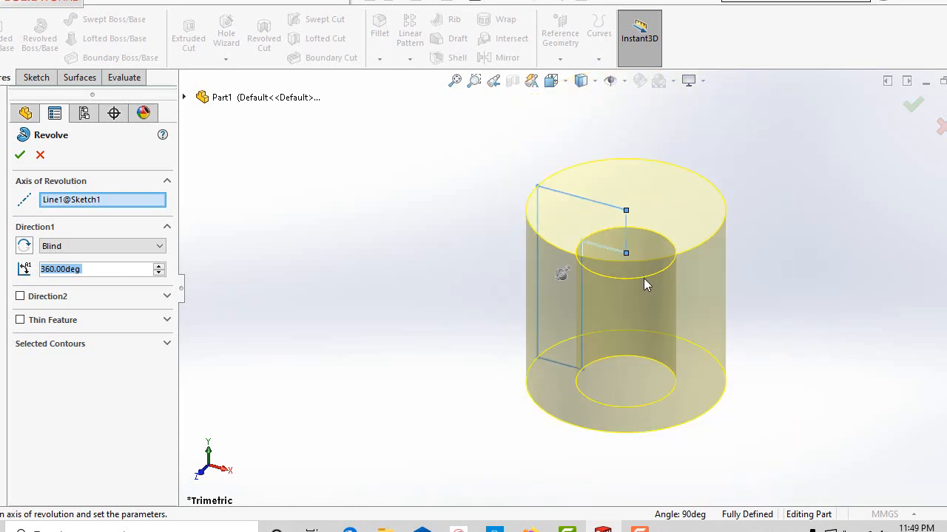
{"action": "left_click", "coordinate": [20, 154]}
Start a new sketch on the Front Plane and view it straight on.
{"action": "mouse_move", "coordinate": [445, 290]}
{"action": "middle_mouse_down"}
{"action": "mouse_move", "coordinate": [484, 120]}
{"action": "mouse_move", "coordinate": [454, 205]}
{"action": "mouse_move", "coordinate": [536, 198]}
{"action": "middle_mouse_up"}
{"action": "middle_click_drag", "start_coordinate": [499, 291], "coordinate": [608, 273]}
{"action": "scroll", "coordinate": [591, 264], "scroll_direction": "down", "scroll_amount": 6}
{"action": "scroll", "coordinate": [622, 291], "scroll_direction": "up", "scroll_amount": 4}
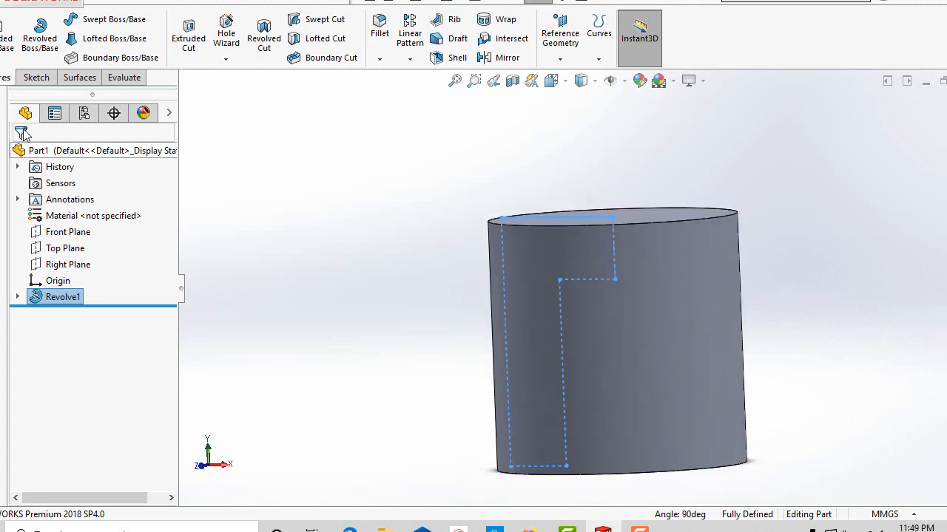
{"action": "left_click", "coordinate": [36, 77]}
{"action": "left_click", "coordinate": [2, 31]}
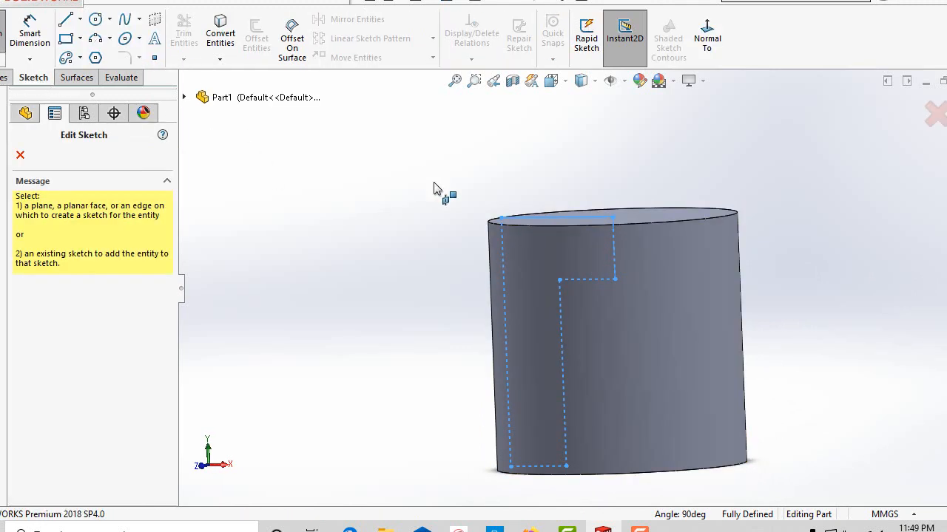
{"action": "scroll", "coordinate": [528, 295], "scroll_direction": "up", "scroll_amount": 5}
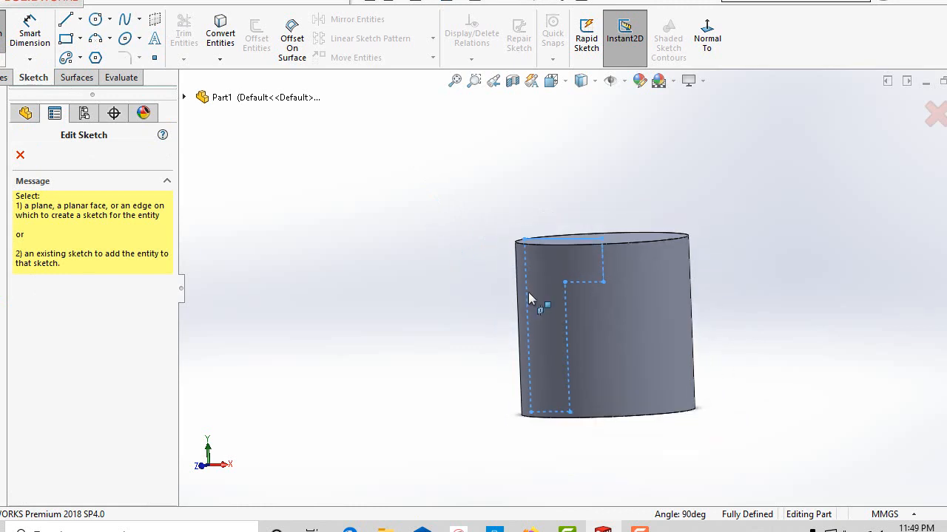
{"action": "left_click", "coordinate": [184, 97]}
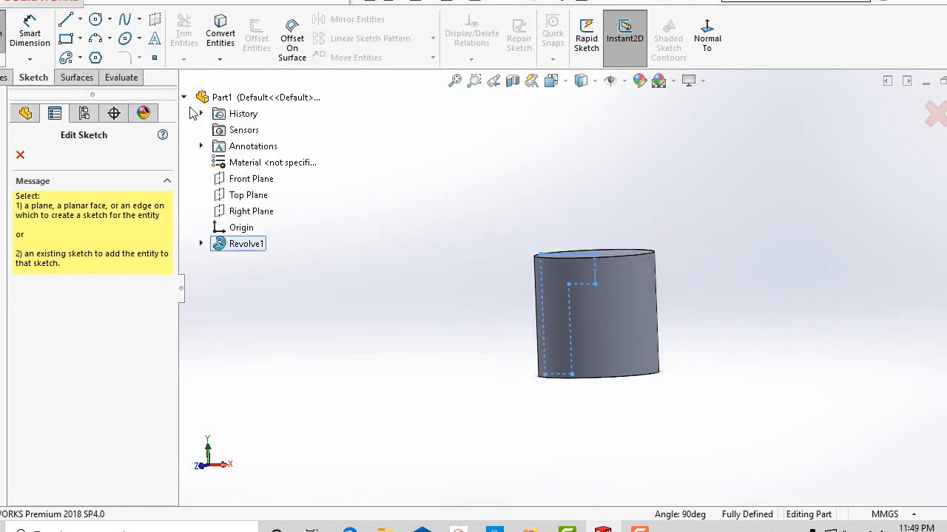
{"action": "left_click", "coordinate": [235, 178]}
{"action": "left_click", "coordinate": [707, 39]}
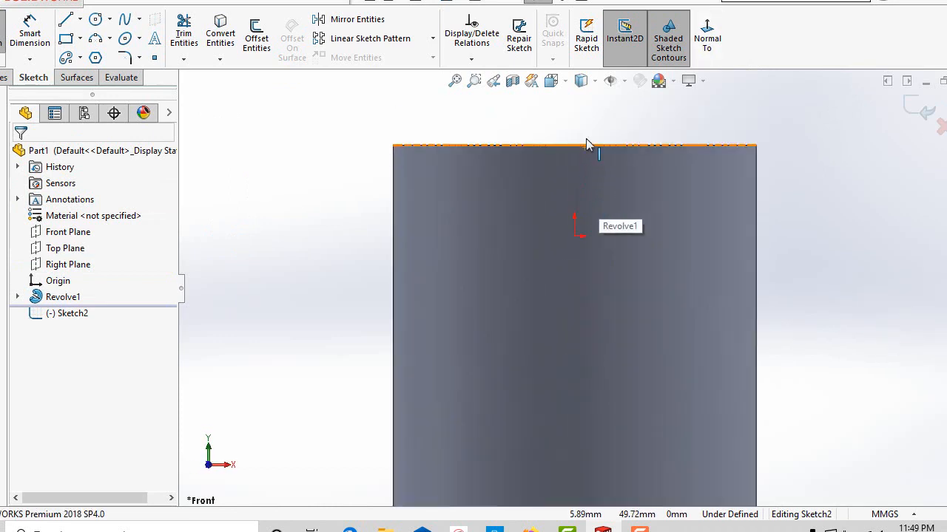
Sketch a center rectangle about 23 by 18 mm, centered on the cylinder's left edge near its upper end.
{"action": "left_click", "coordinate": [79, 38]}
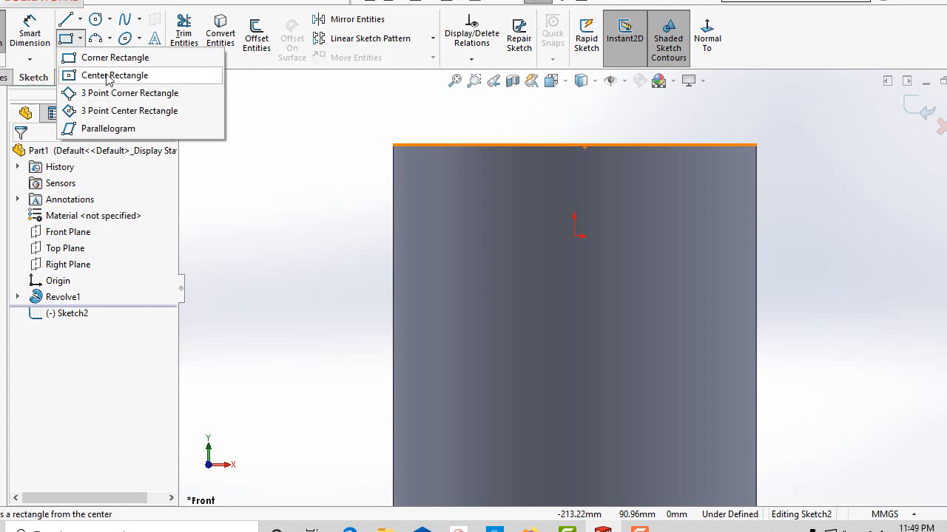
{"action": "left_click", "coordinate": [103, 75]}
{"action": "scroll", "coordinate": [403, 207], "scroll_direction": "down", "scroll_amount": 1}
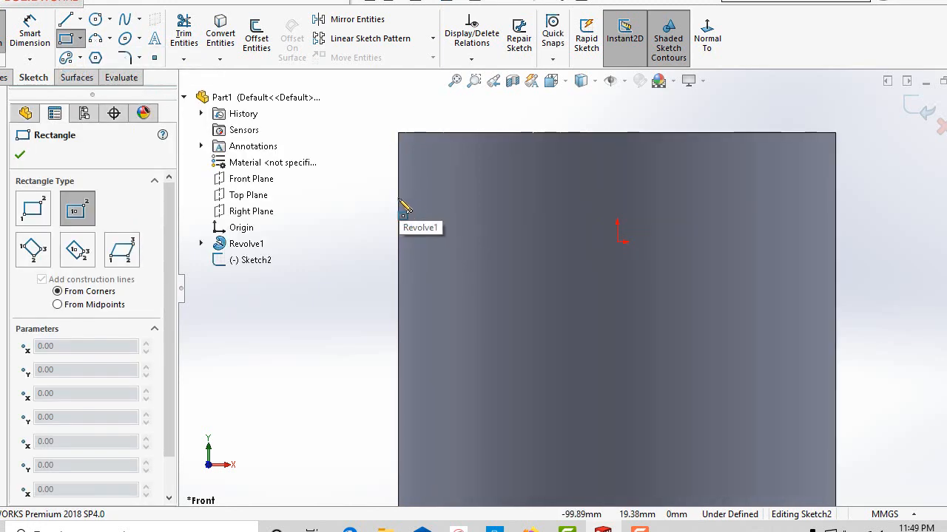
{"action": "left_click", "coordinate": [400, 199]}
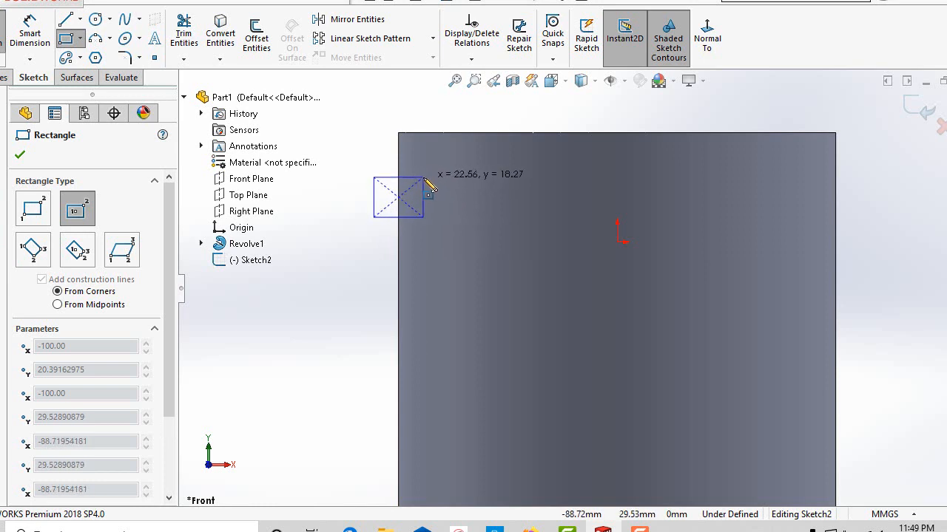
{"action": "left_click", "coordinate": [424, 178]}
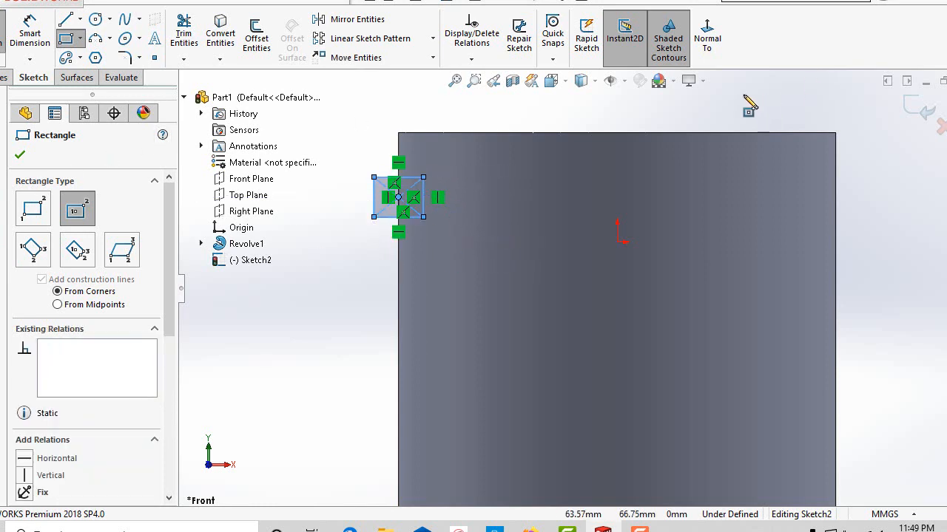
Finish the rectangle command and hide the sketch relation symbols.
{"action": "left_click", "coordinate": [625, 81]}
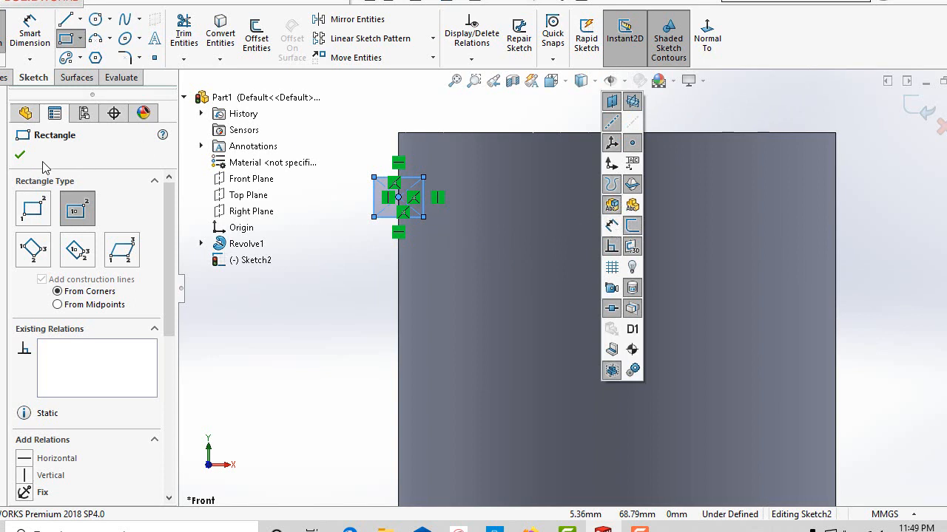
{"action": "left_click", "coordinate": [18, 157]}
{"action": "left_click", "coordinate": [18, 157]}
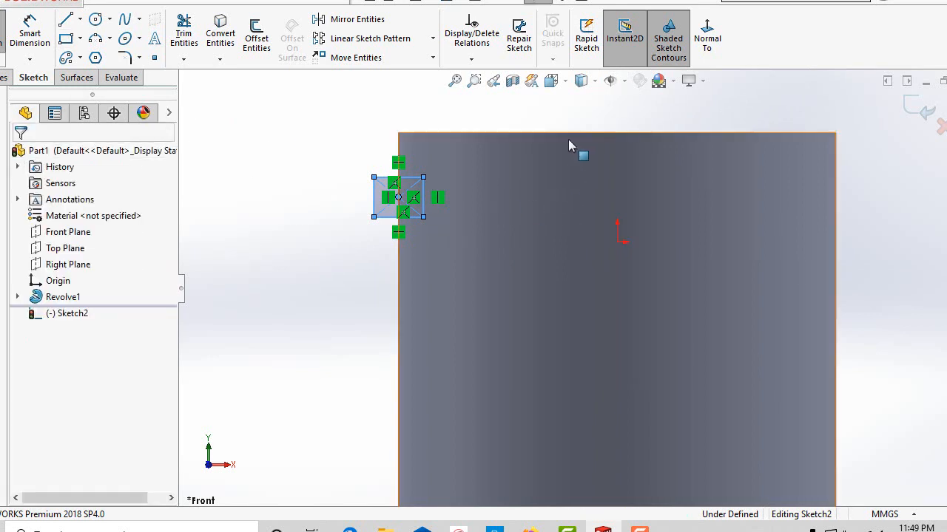
{"action": "left_click", "coordinate": [625, 80]}
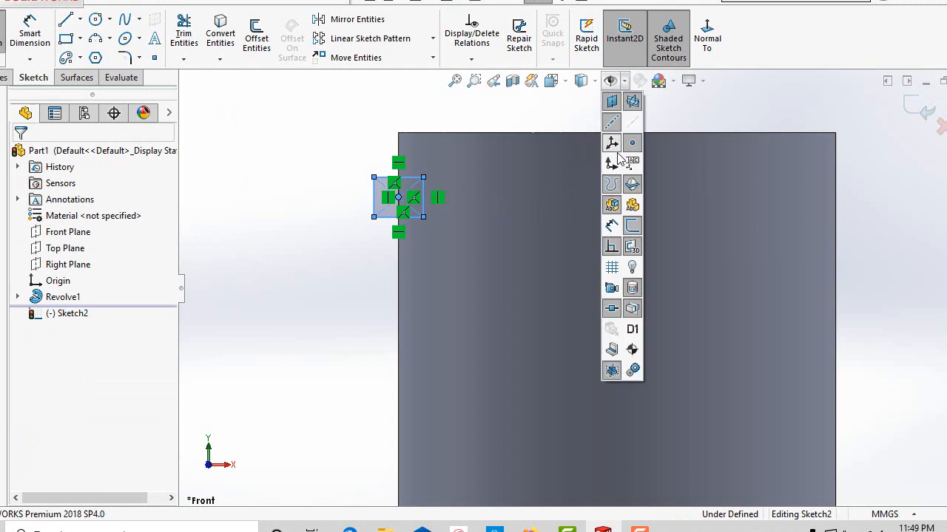
{"action": "left_click", "coordinate": [614, 252]}
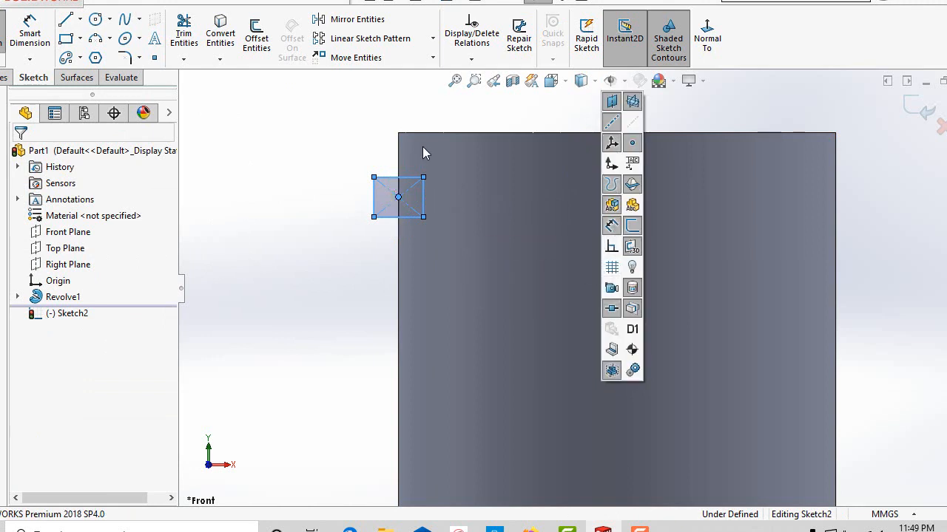
Dimension the distance from the cylinder's top edge to the rectangle's upper side as 25 mm.
{"action": "left_click", "coordinate": [34, 29]}
{"action": "scroll", "coordinate": [400, 139], "scroll_direction": "down", "scroll_amount": 3}
{"action": "scroll", "coordinate": [472, 204], "scroll_direction": "up", "scroll_amount": 1}
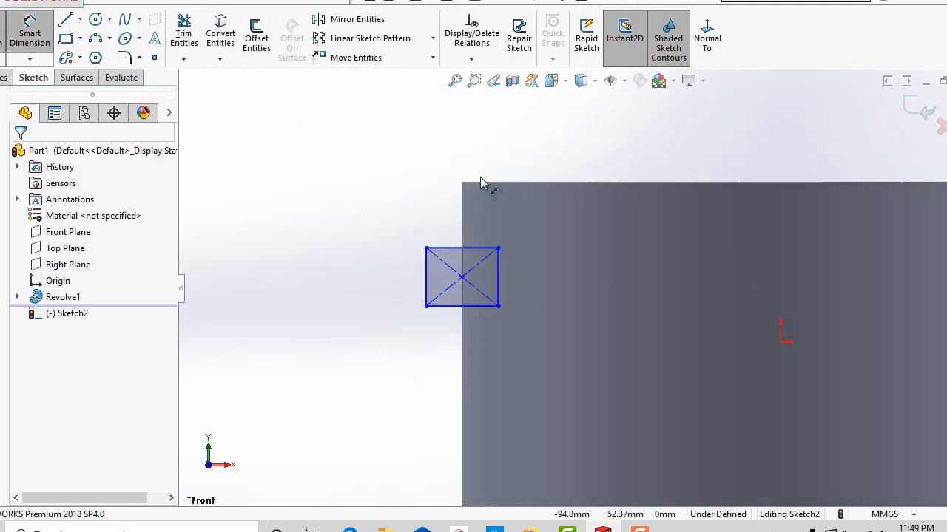
{"action": "left_click", "coordinate": [482, 183]}
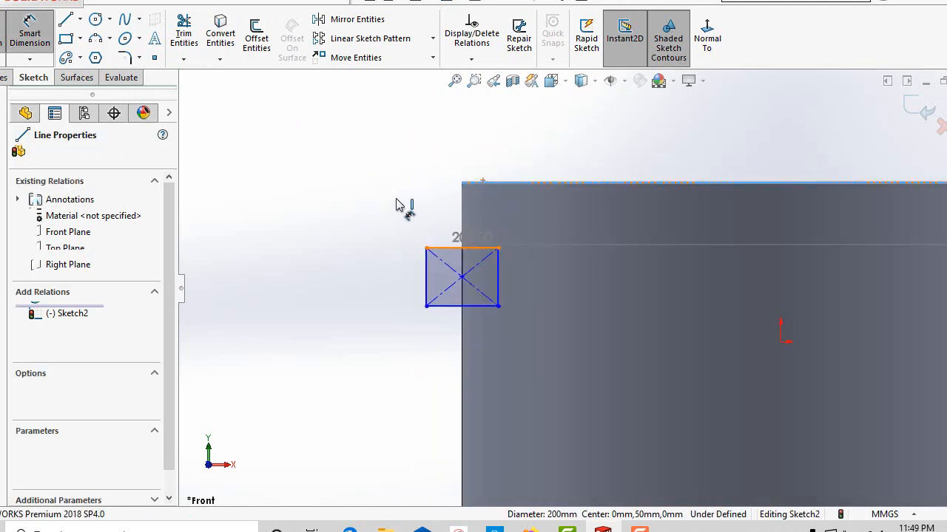
{"action": "left_click", "coordinate": [414, 219]}
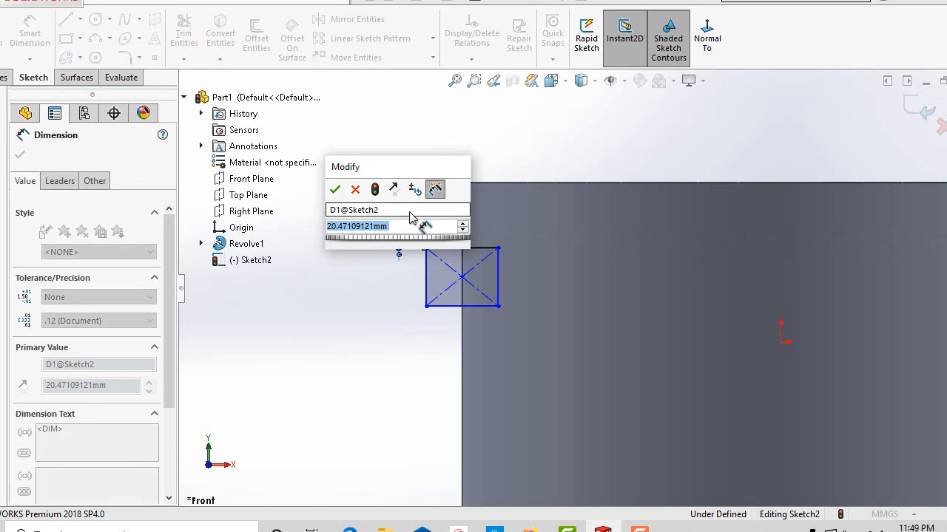
{"action": "type", "text": "25"}
{"action": "key", "text": "Return"}
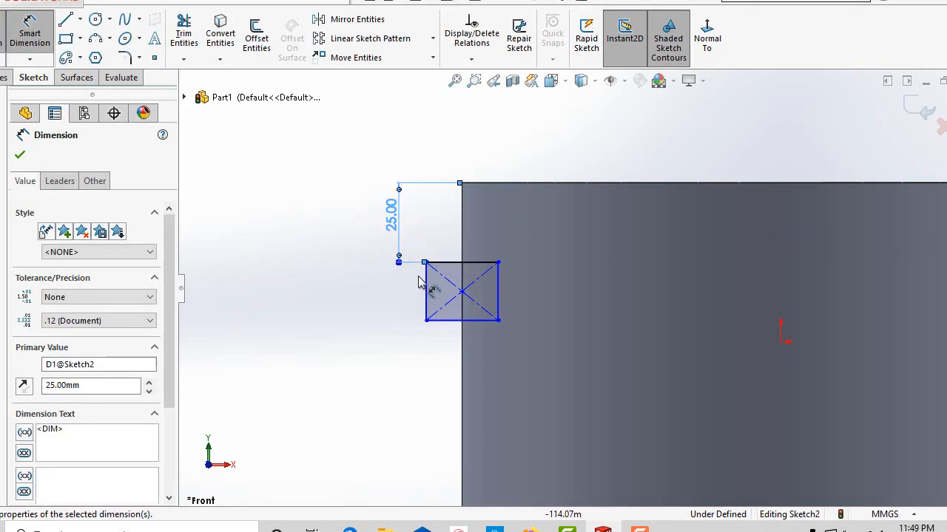
Dimension the rectangle's height as 20 mm.
{"action": "left_click", "coordinate": [428, 297]}
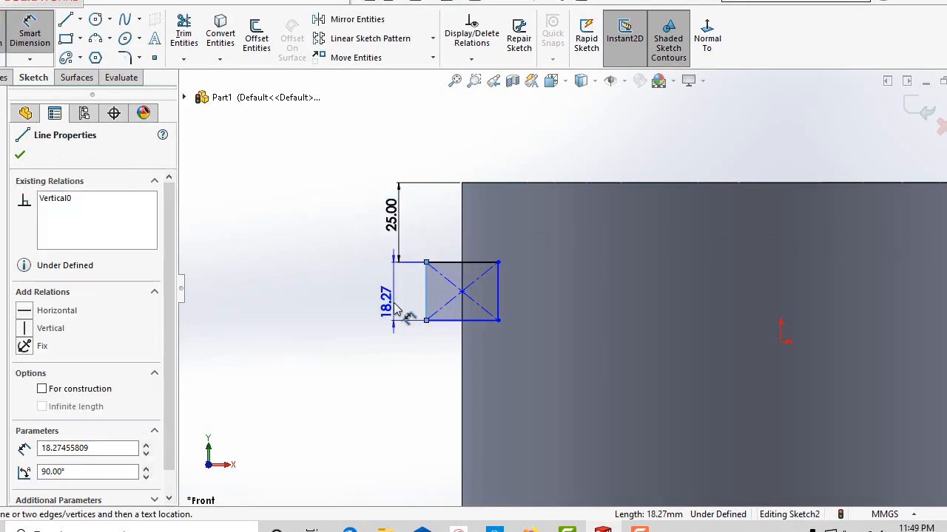
{"action": "left_click", "coordinate": [397, 310]}
{"action": "type", "text": "20"}
{"action": "key", "text": "Return"}
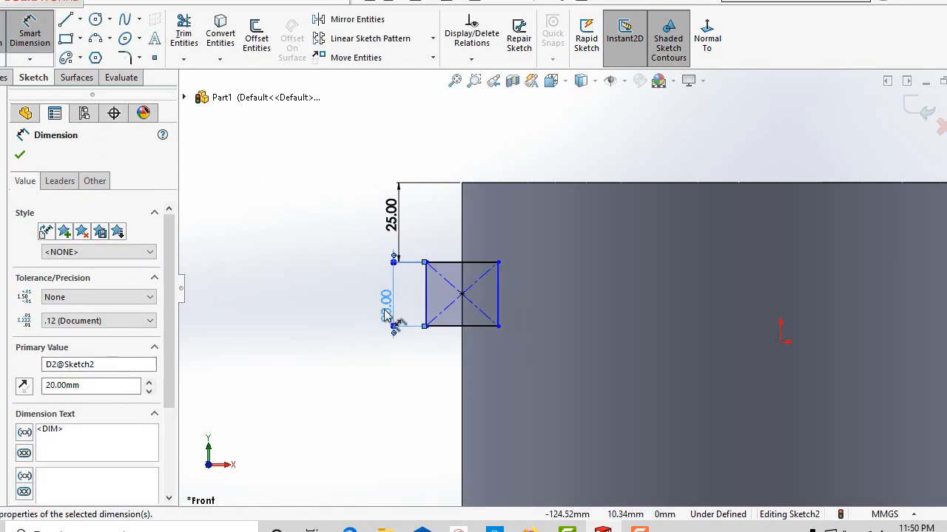
Dimension the distance from the cylinder's left edge to the rectangle's inner vertical side as 10 mm and finish dimensioning.
{"action": "left_click", "coordinate": [461, 240]}
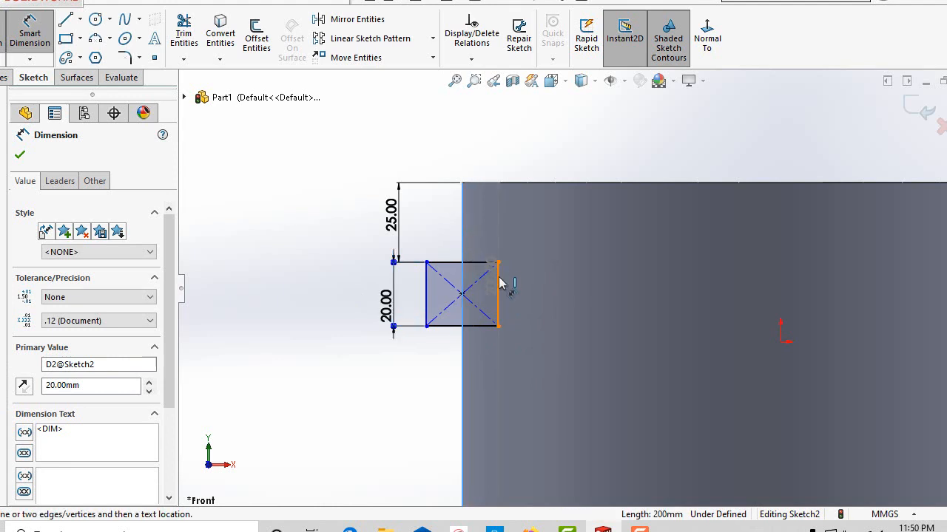
{"action": "left_click", "coordinate": [498, 288]}
{"action": "left_click", "coordinate": [490, 216]}
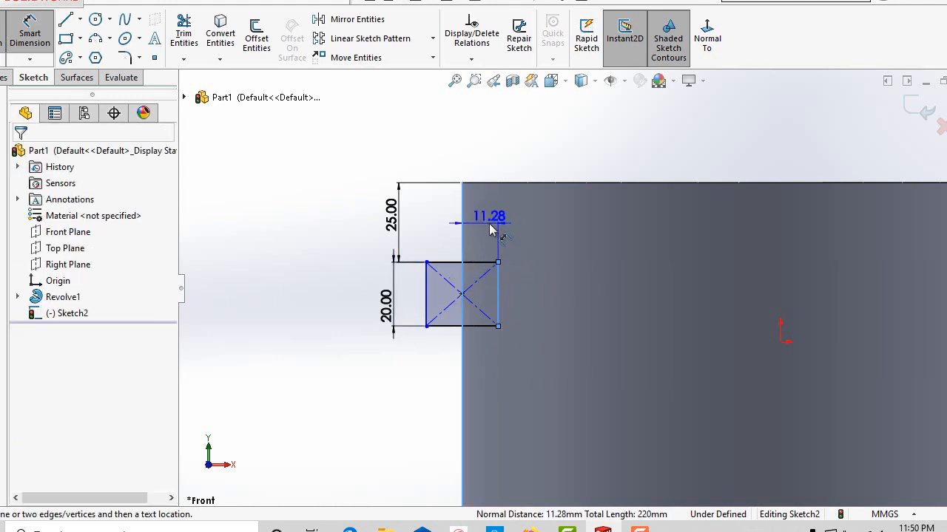
{"action": "type", "text": "10"}
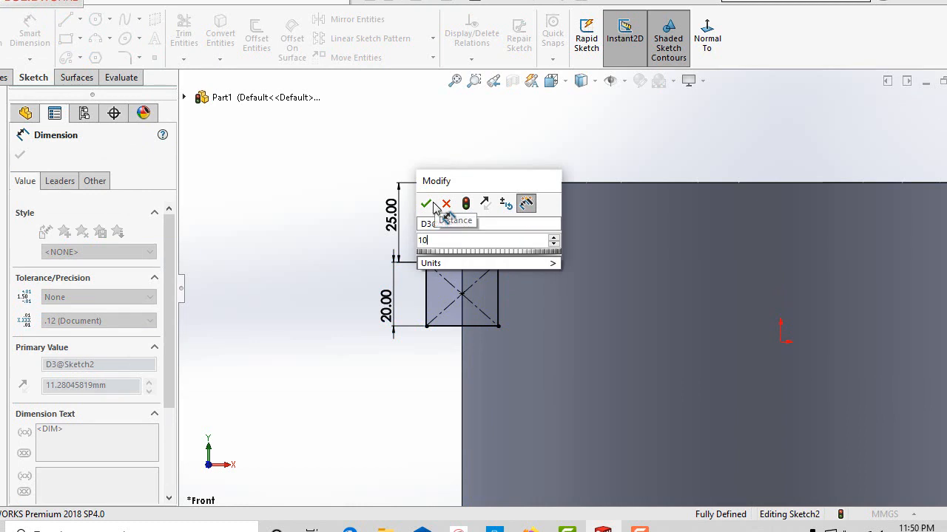
{"action": "key", "text": "Return"}
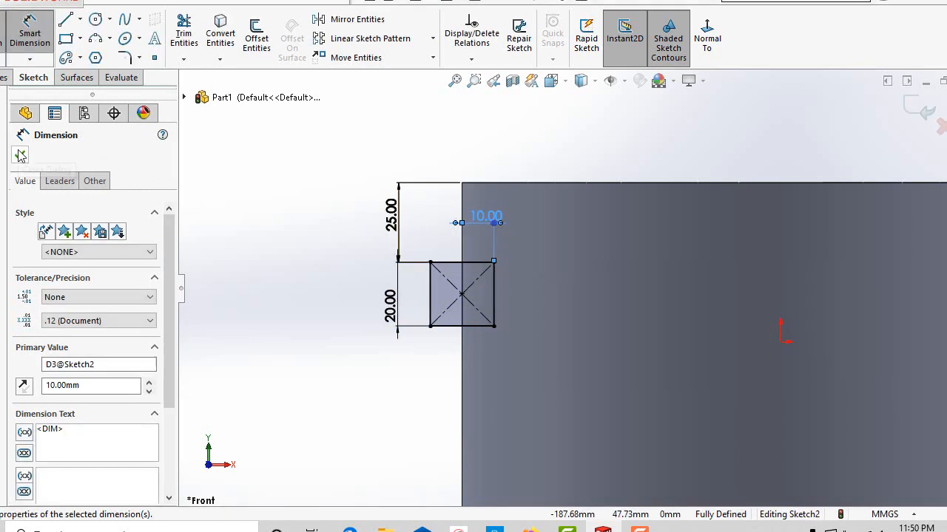
{"action": "left_click", "coordinate": [20, 156]}
Exit the dimensioned rectangle sketch and start a Revolved Cut with it as the profile.
{"action": "scroll", "coordinate": [538, 344], "scroll_direction": "up", "scroll_amount": 4}
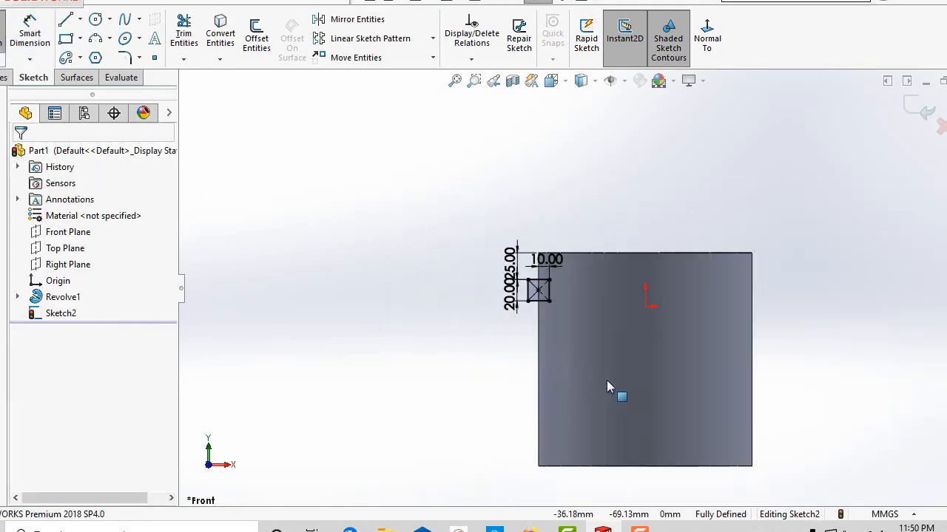
{"action": "scroll", "coordinate": [620, 377], "scroll_direction": "down", "scroll_amount": 2}
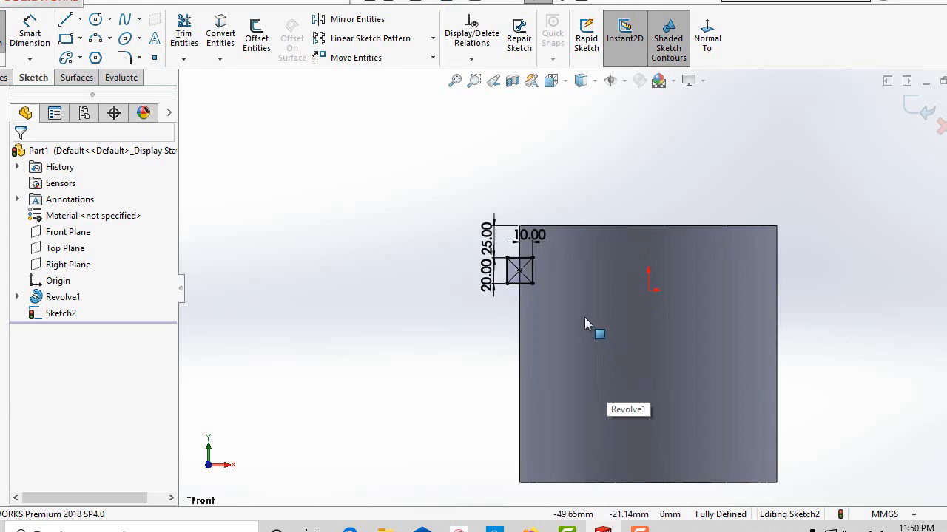
{"action": "scroll", "coordinate": [584, 317], "scroll_direction": "down", "scroll_amount": 1}
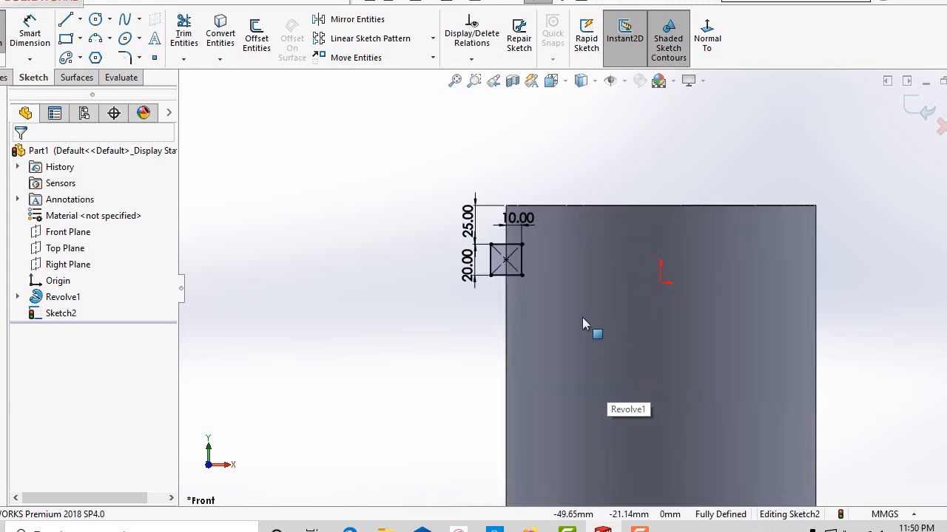
{"action": "left_click", "coordinate": [3, 41]}
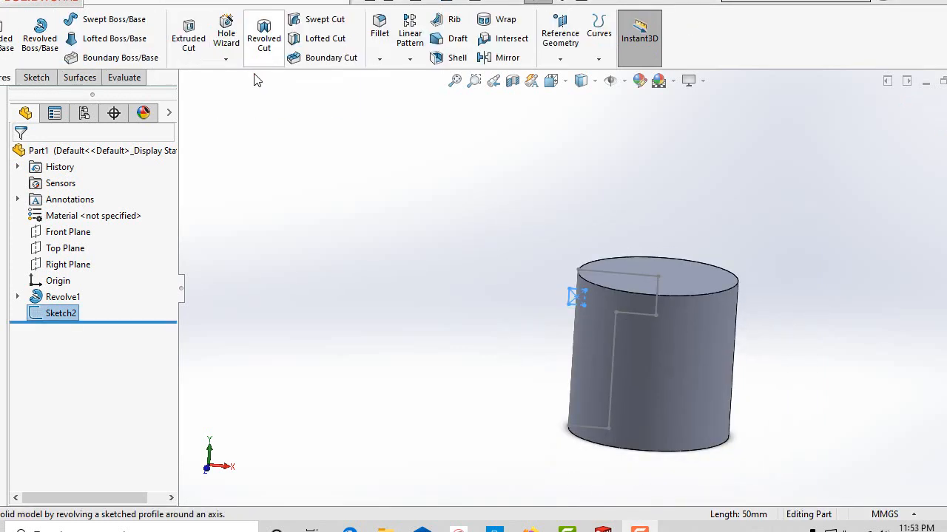
{"action": "left_click", "coordinate": [264, 35]}
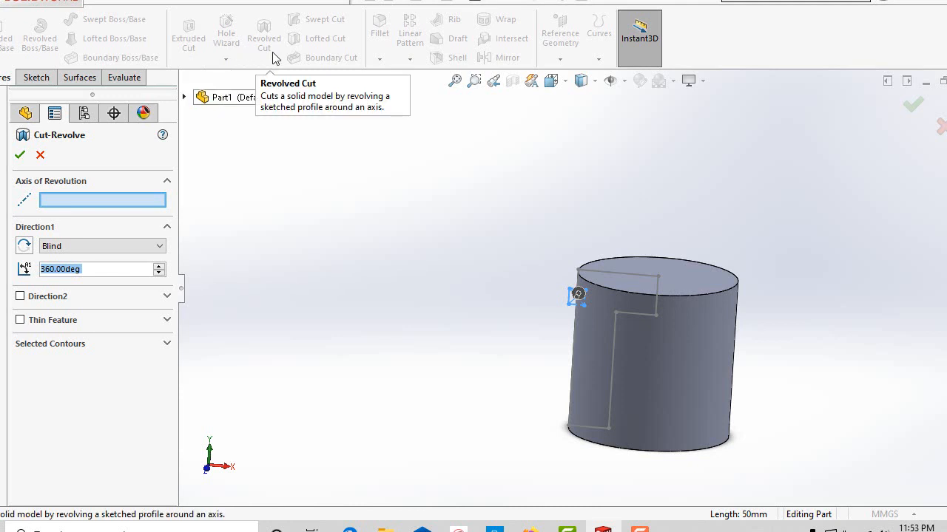
{"action": "left_click", "coordinate": [197, 3]}
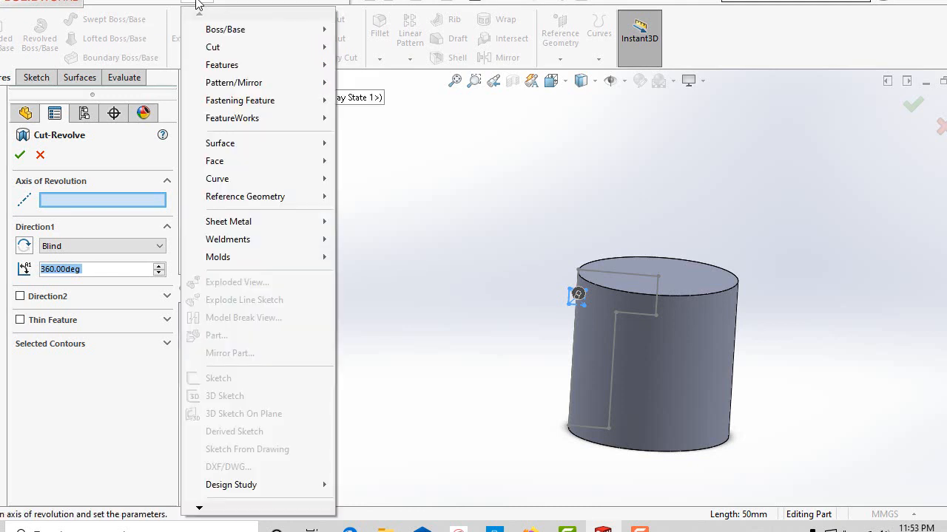
{"action": "mouse_move", "coordinate": [275, 46]}
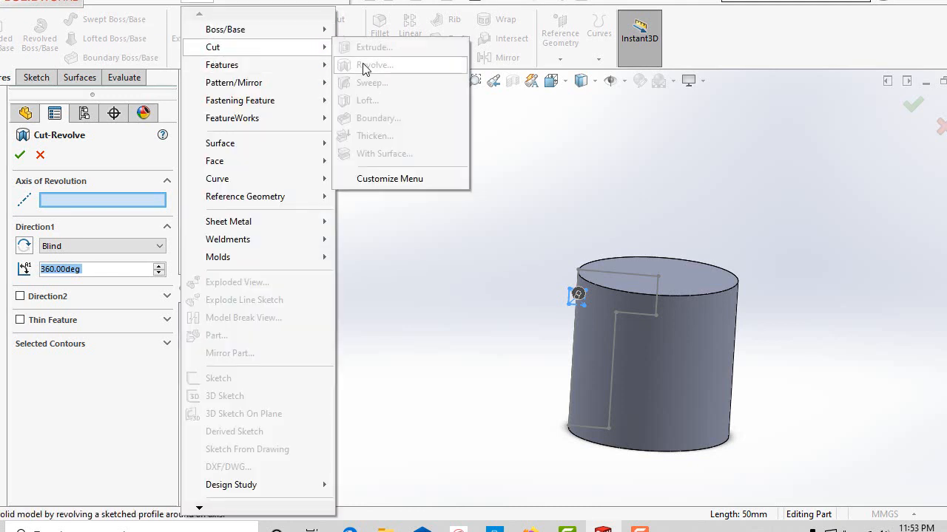
{"action": "left_click", "coordinate": [486, 179]}
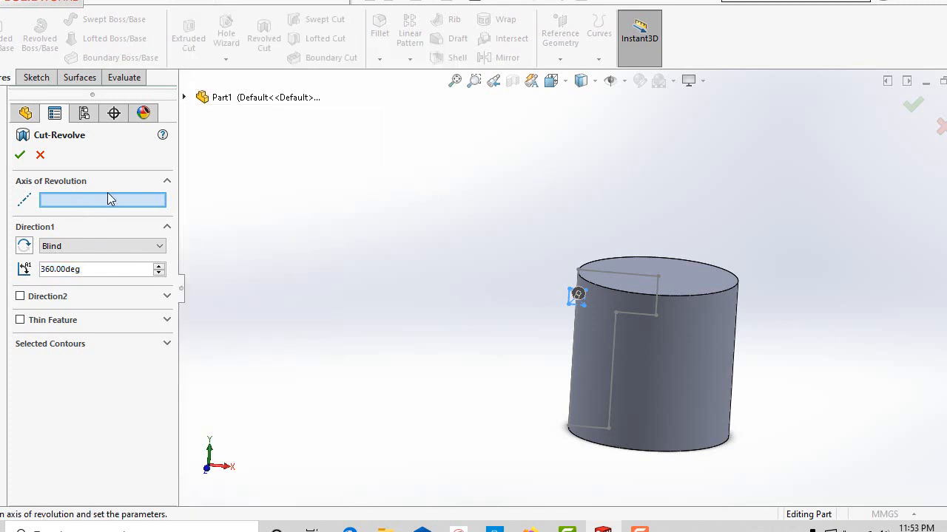
Set the short vertical centre line of Sketch1 as the cut's axis of revolution.
{"action": "scroll", "coordinate": [601, 397], "scroll_direction": "down", "scroll_amount": 3}
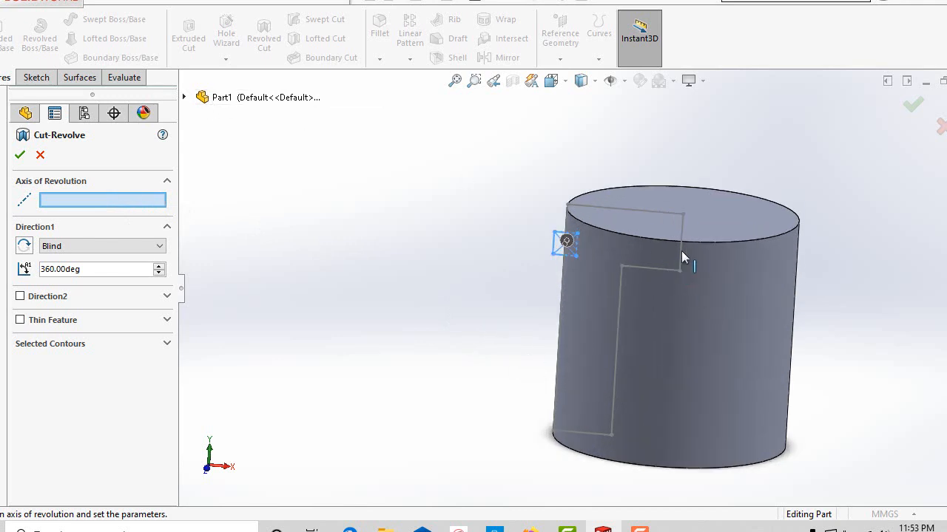
{"action": "left_click", "coordinate": [183, 96]}
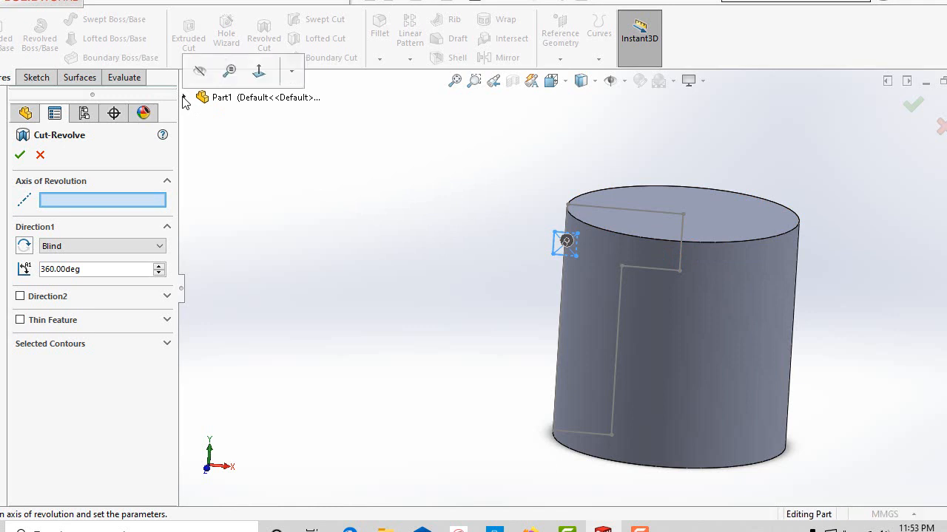
{"action": "left_click", "coordinate": [184, 97]}
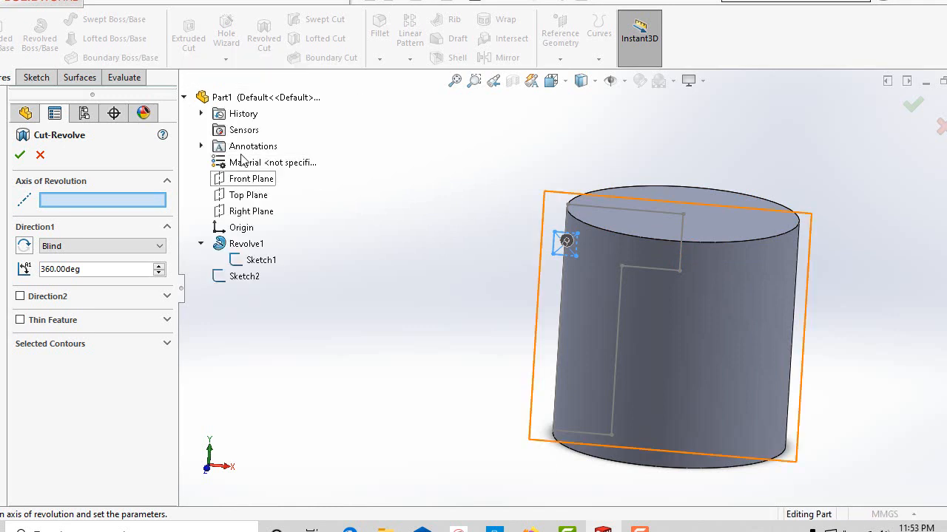
{"action": "right_click", "coordinate": [253, 268]}
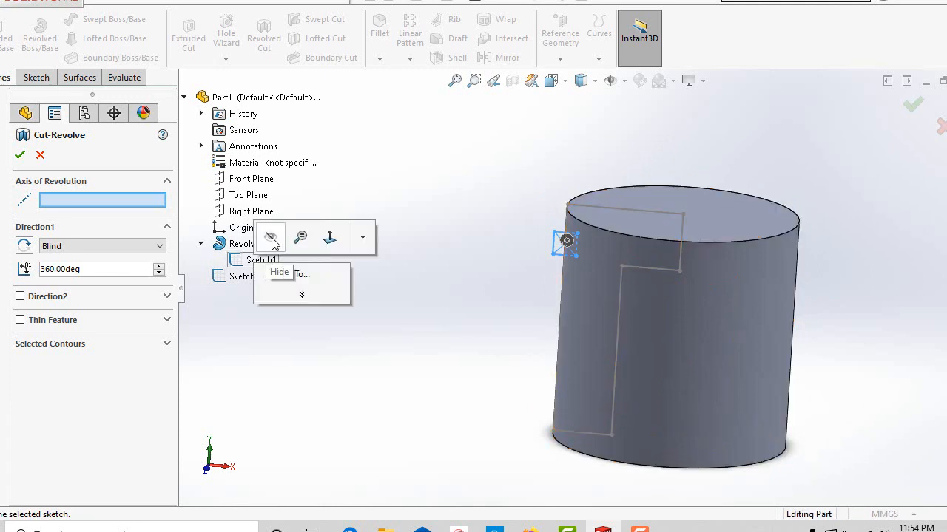
{"action": "left_click", "coordinate": [296, 261]}
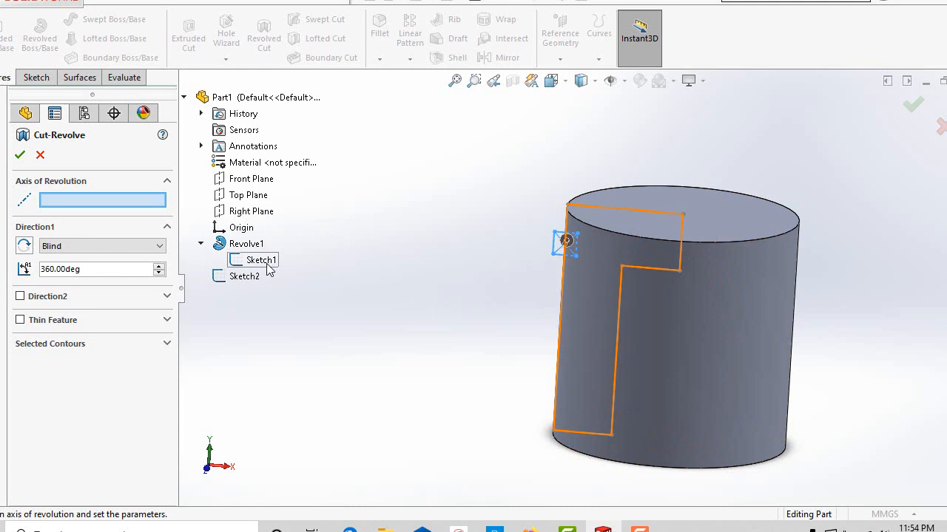
{"action": "left_click", "coordinate": [678, 242]}
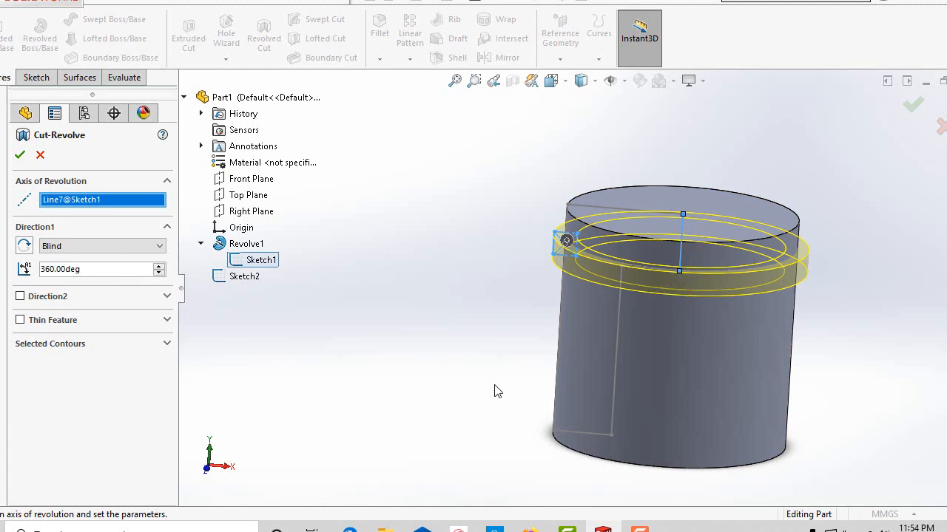
Complete the 360-degree blind revolved cut to form a groove around the cylinder, and inspect it.
{"action": "middle_click_drag", "start_coordinate": [494, 386], "coordinate": [482, 405]}
{"action": "scroll", "coordinate": [277, 337], "scroll_direction": "down", "scroll_amount": 1}
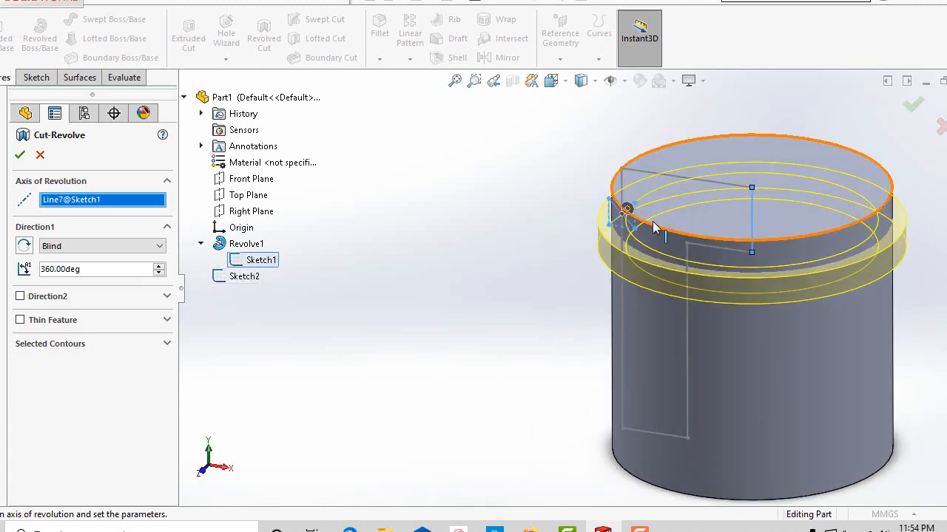
{"action": "scroll", "coordinate": [638, 213], "scroll_direction": "down", "scroll_amount": 3}
{"action": "scroll", "coordinate": [629, 251], "scroll_direction": "up", "scroll_amount": 2}
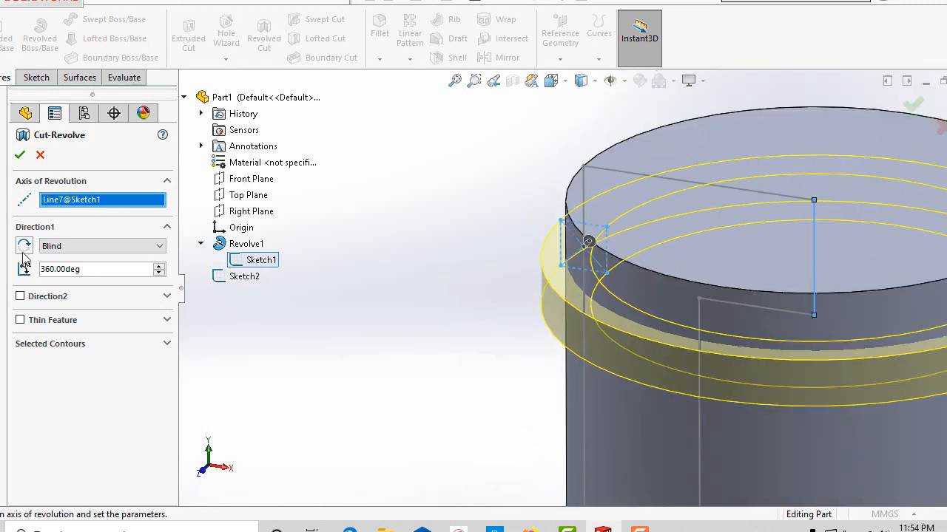
{"action": "left_click", "coordinate": [19, 156]}
{"action": "scroll", "coordinate": [554, 360], "scroll_direction": "up", "scroll_amount": 3}
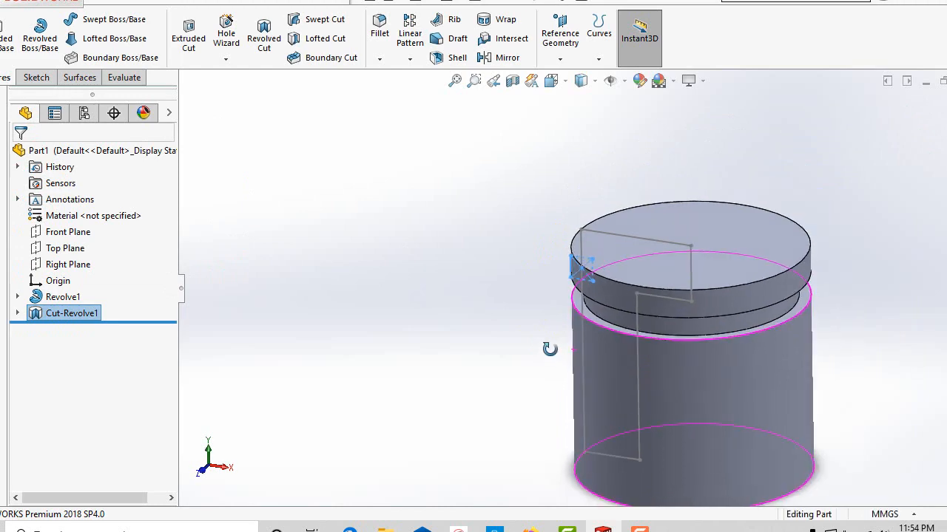
{"action": "middle_click_drag", "start_coordinate": [550, 349], "coordinate": [580, 316]}
{"action": "scroll", "coordinate": [464, 374], "scroll_direction": "down", "scroll_amount": 4}
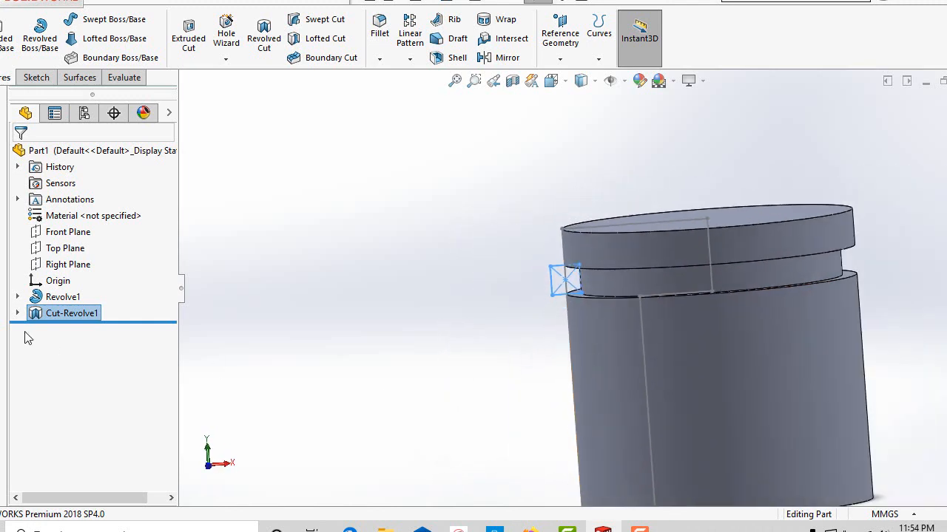
Edit the revolved cut feature and set its Direction1 end condition to Up To Surface.
{"action": "right_click", "coordinate": [78, 313]}
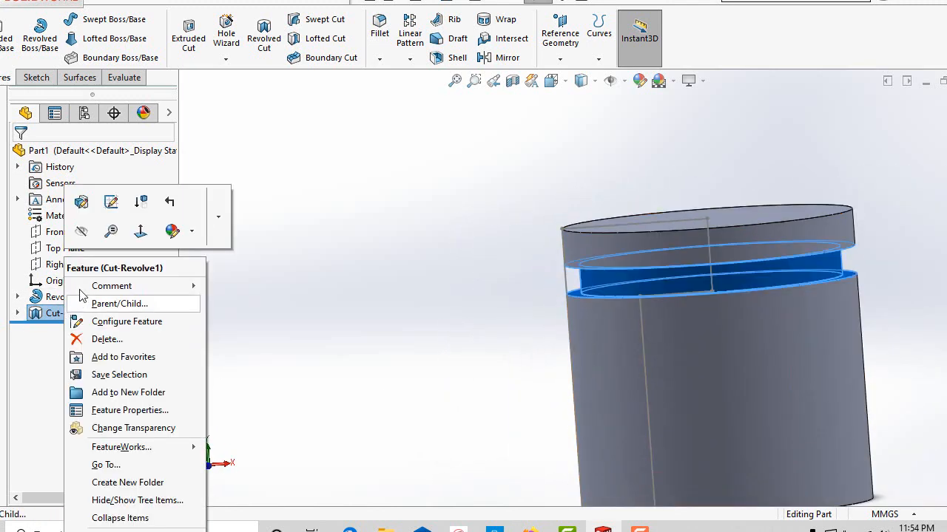
{"action": "left_click", "coordinate": [84, 202]}
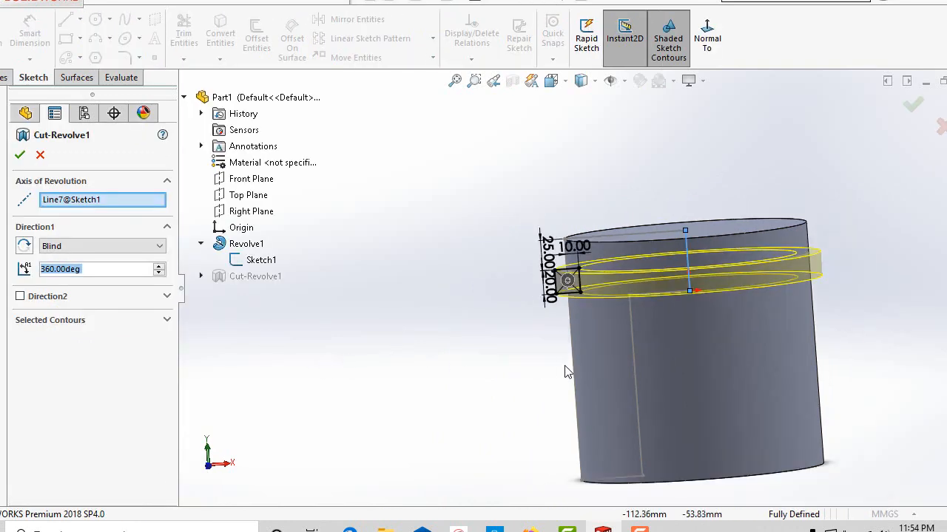
{"action": "scroll", "coordinate": [567, 372], "scroll_direction": "up", "scroll_amount": 4}
{"action": "scroll", "coordinate": [666, 391], "scroll_direction": "down", "scroll_amount": 4}
{"action": "scroll", "coordinate": [585, 293], "scroll_direction": "up", "scroll_amount": 2}
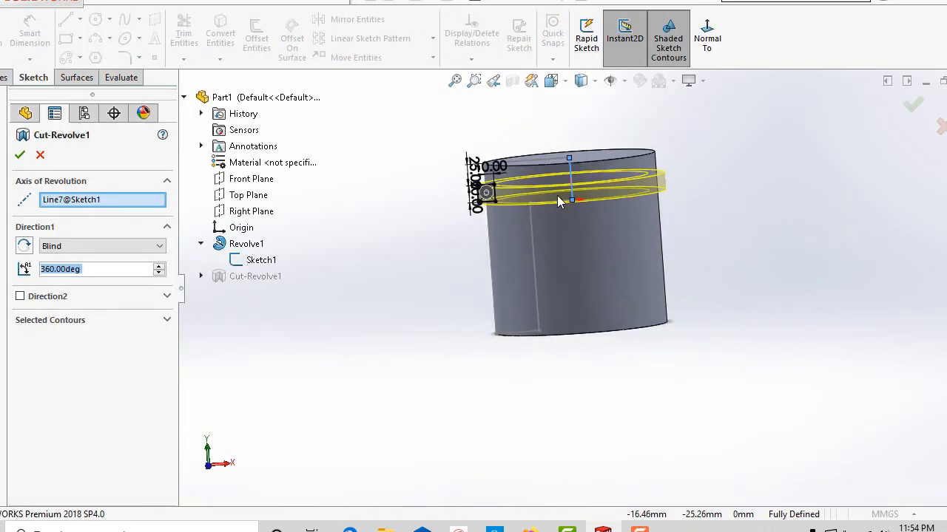
{"action": "scroll", "coordinate": [560, 203], "scroll_direction": "down", "scroll_amount": 4}
{"action": "middle_click_drag", "start_coordinate": [598, 393], "coordinate": [551, 374]}
{"action": "left_click", "coordinate": [91, 243]}
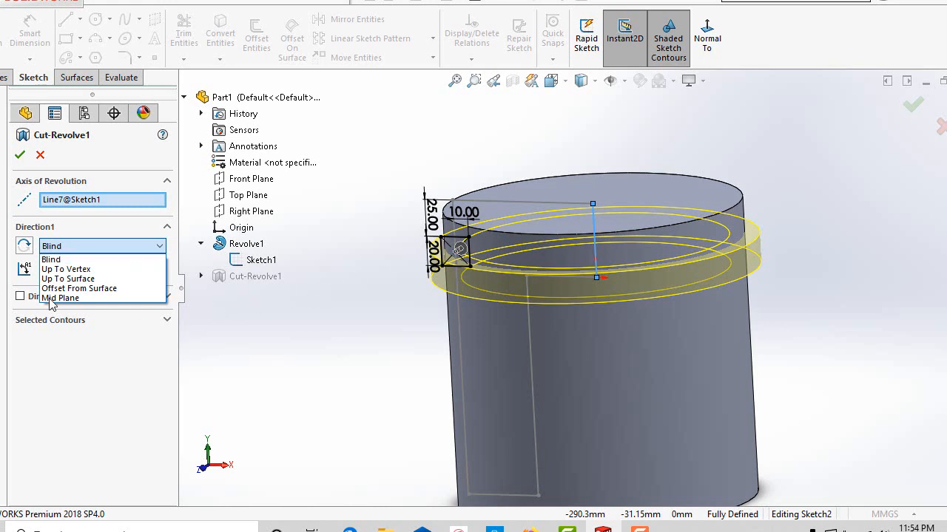
{"action": "left_click", "coordinate": [87, 280]}
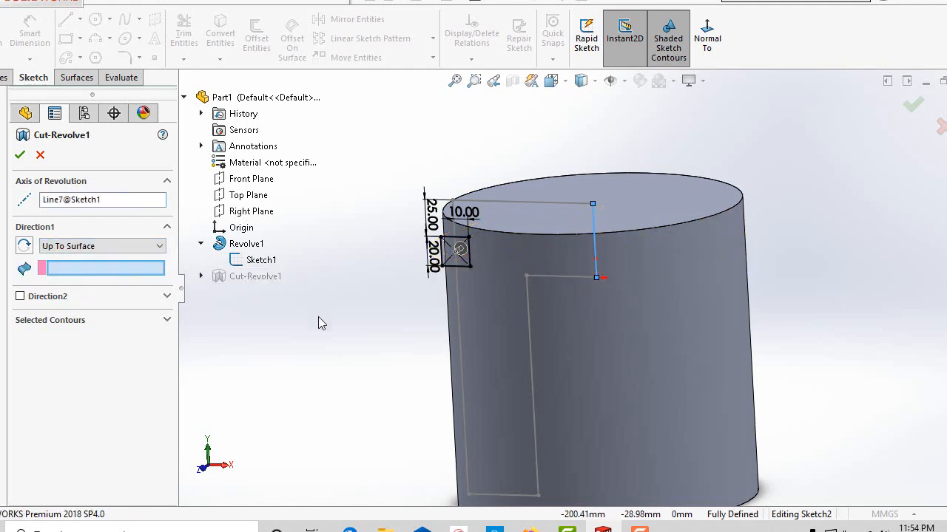
Select the Right Plane as the surface where the revolved cut ends, and accept the edited feature.
{"action": "scroll", "coordinate": [260, 271], "scroll_direction": "up", "scroll_amount": 1}
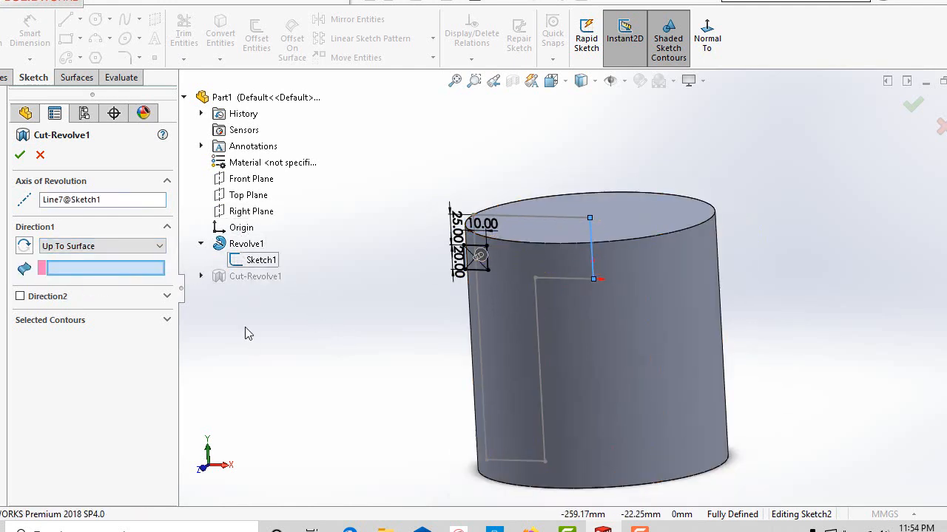
{"action": "left_click", "coordinate": [246, 212]}
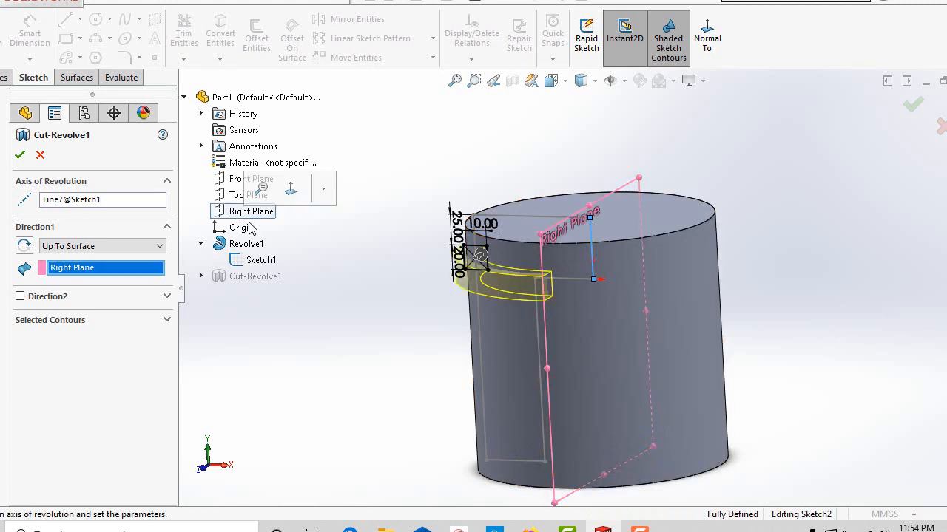
{"action": "scroll", "coordinate": [431, 384], "scroll_direction": "up", "scroll_amount": 2}
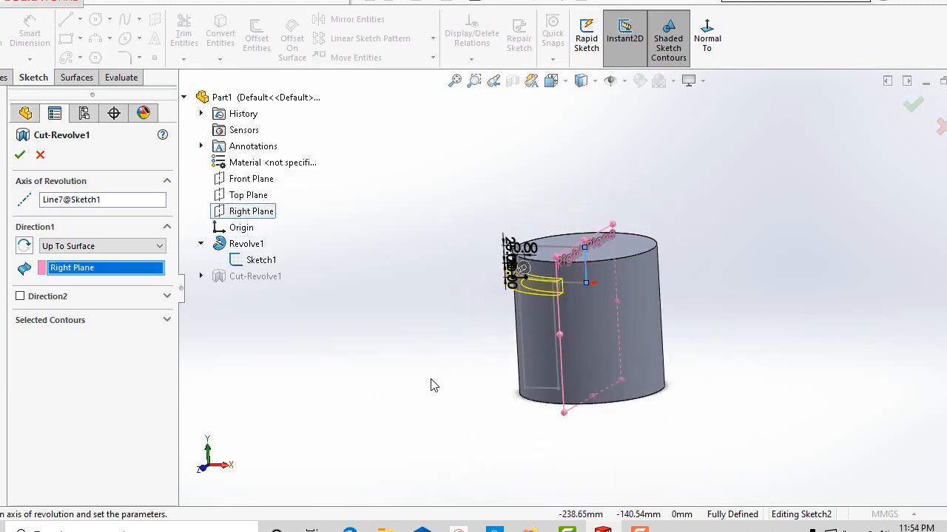
{"action": "middle_click_drag", "start_coordinate": [431, 384], "coordinate": [540, 409]}
{"action": "scroll", "coordinate": [551, 310], "scroll_direction": "down", "scroll_amount": 5}
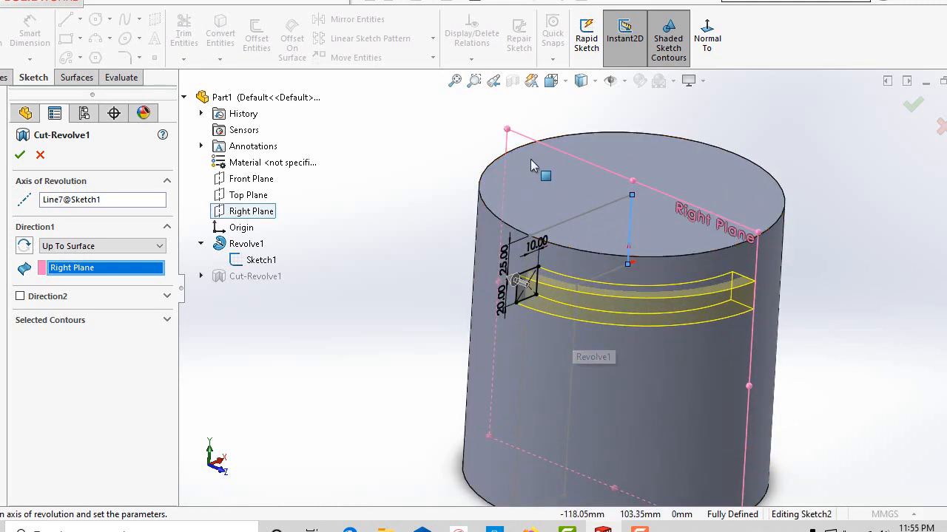
{"action": "left_click", "coordinate": [20, 155]}
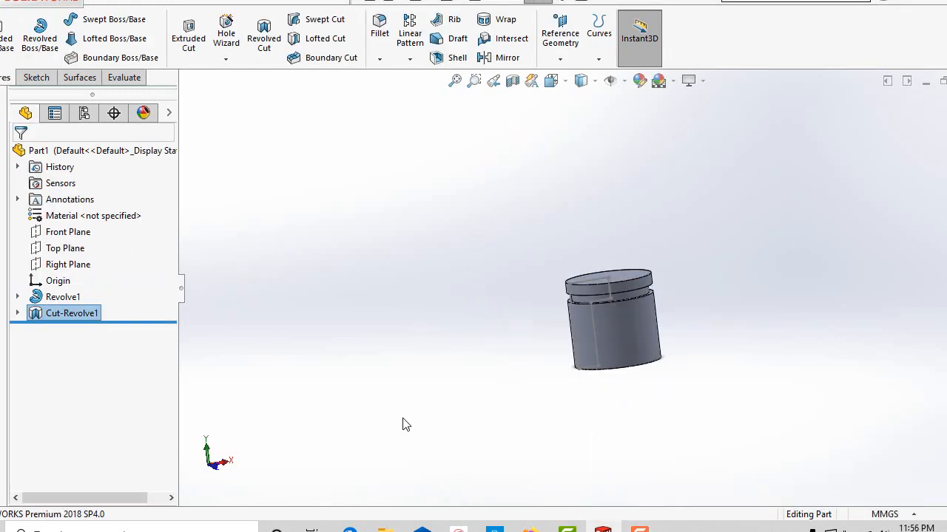